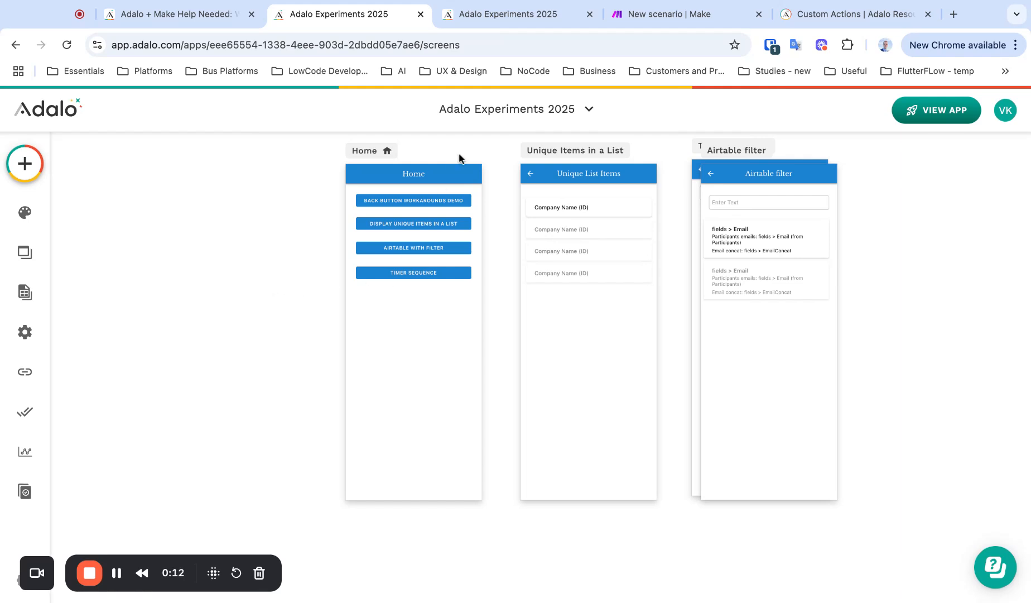
Add a Webhooks Custom mailhook trigger to the new Make scenario, then close its settings
left_click(664, 14)
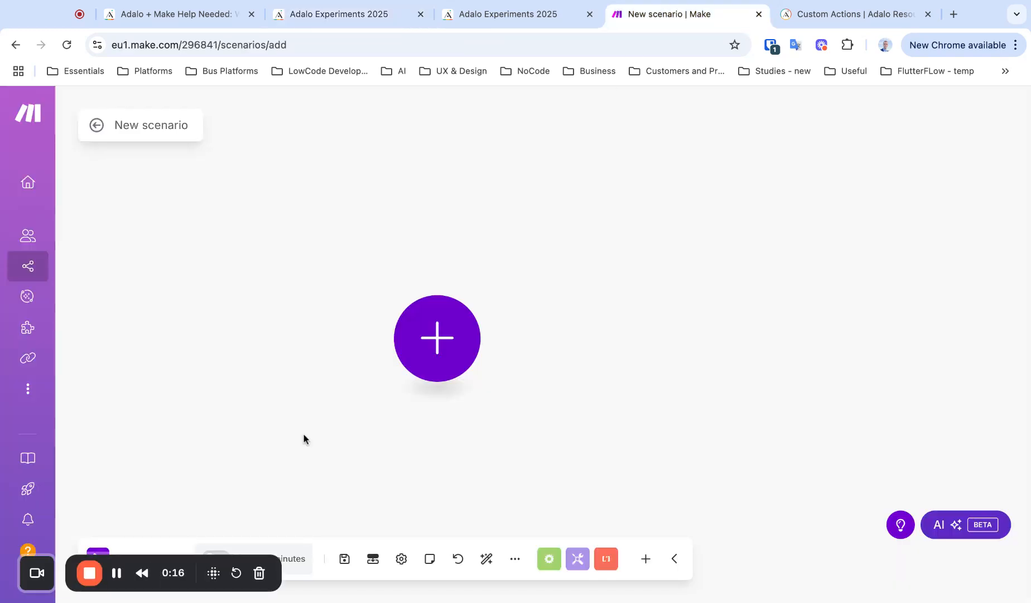
left_click(380, 14)
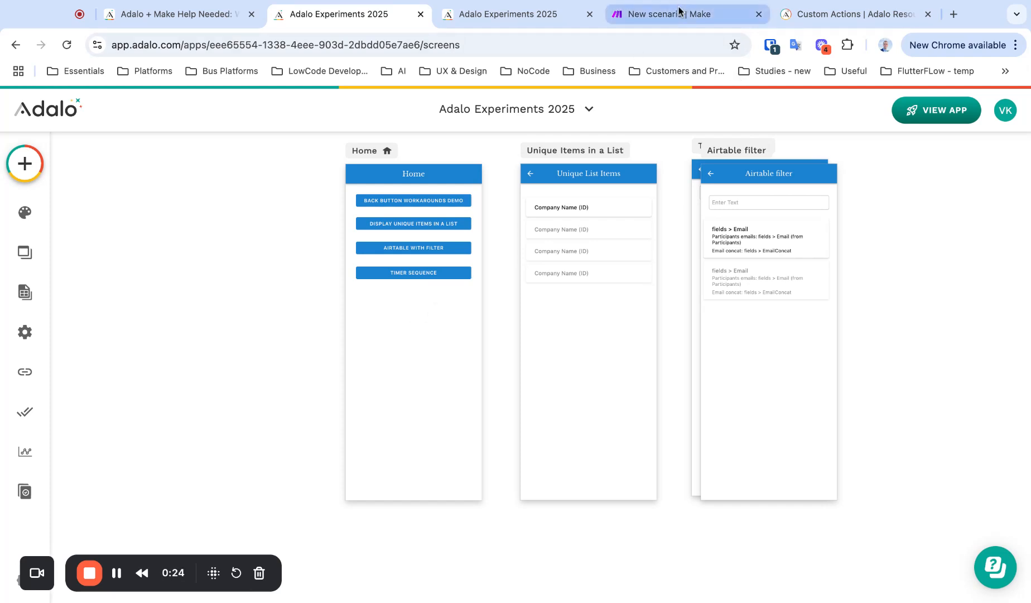
left_click(641, 20)
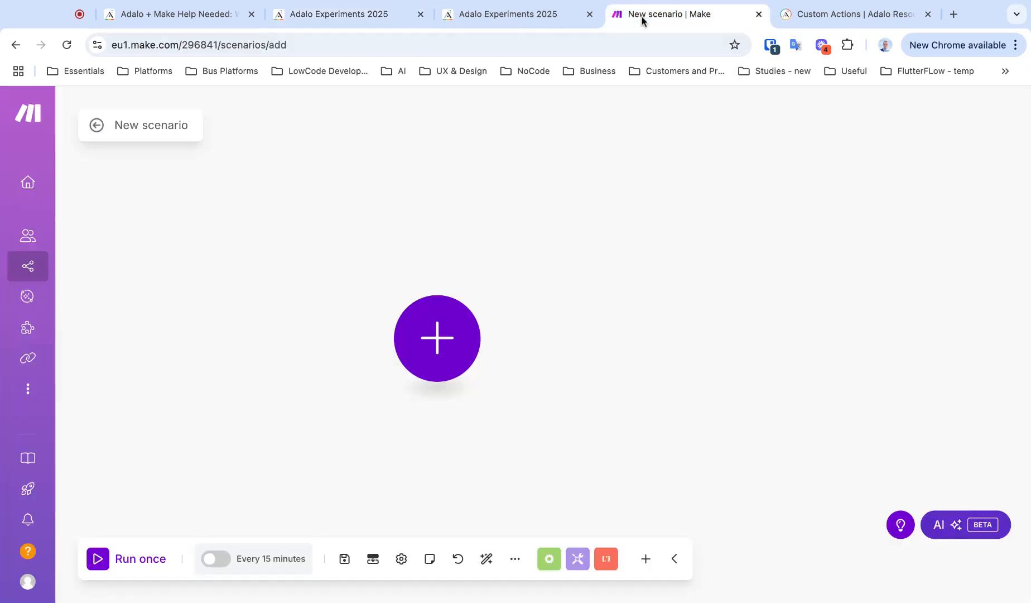
left_click(430, 357)
left_click(581, 341)
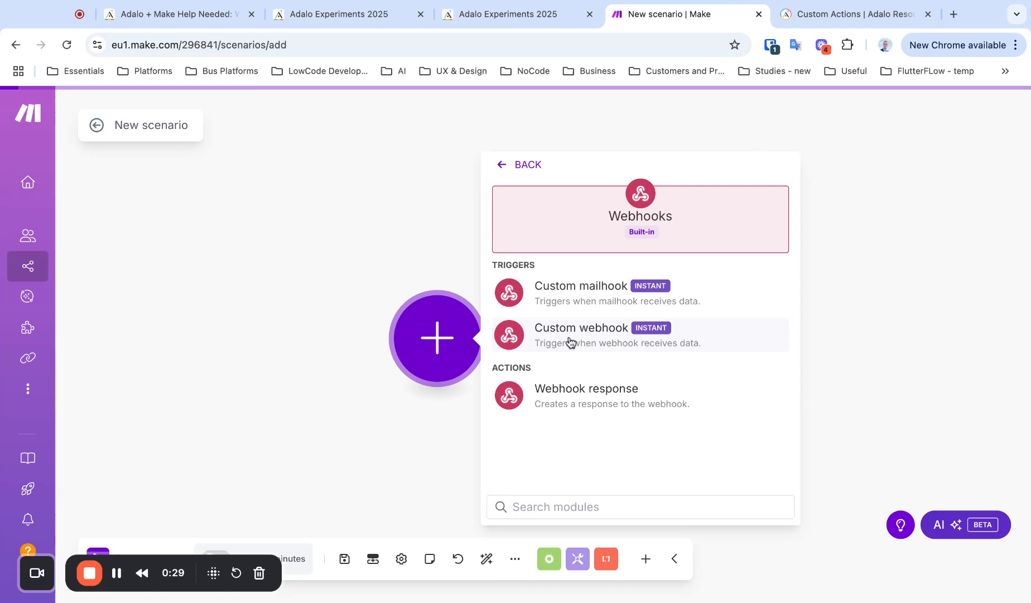
left_click(592, 302)
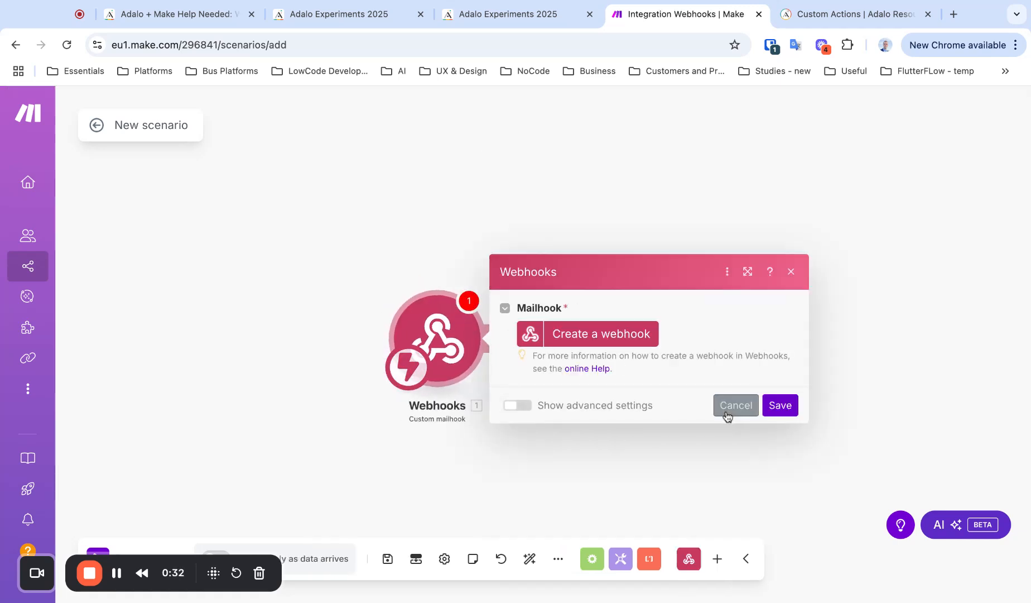
left_click(727, 416)
Delete the mailhook module and add a Webhooks Custom webhook trigger instead
right_click(443, 327)
left_click(495, 469)
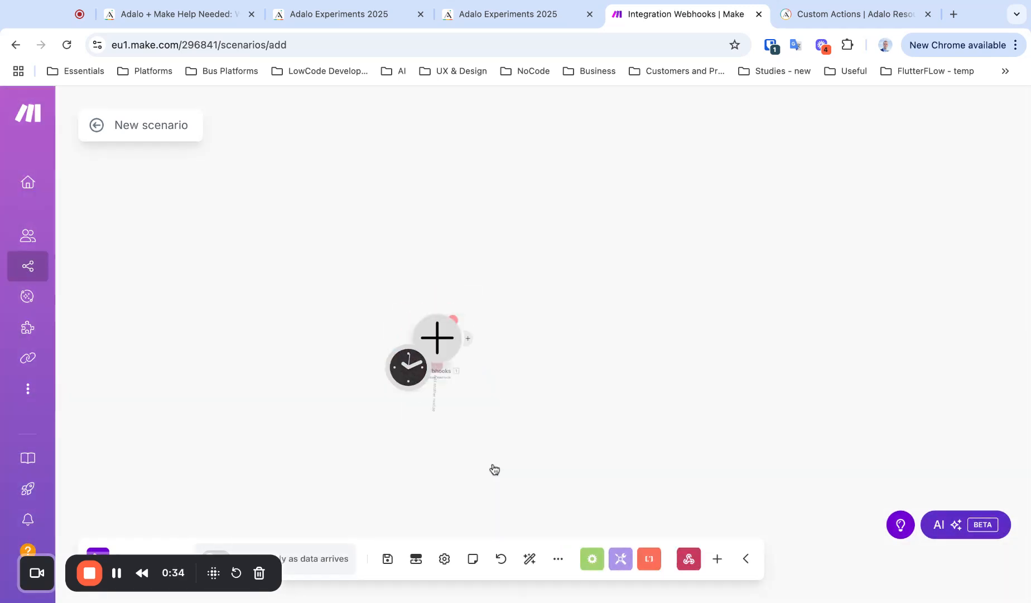
left_click(447, 340)
left_click(576, 214)
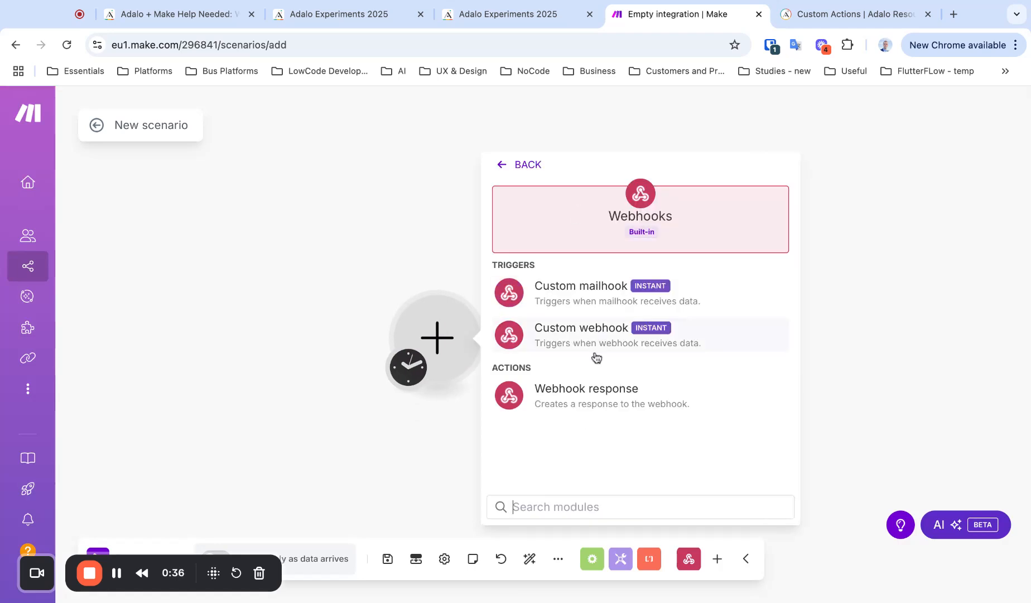
left_click(585, 334)
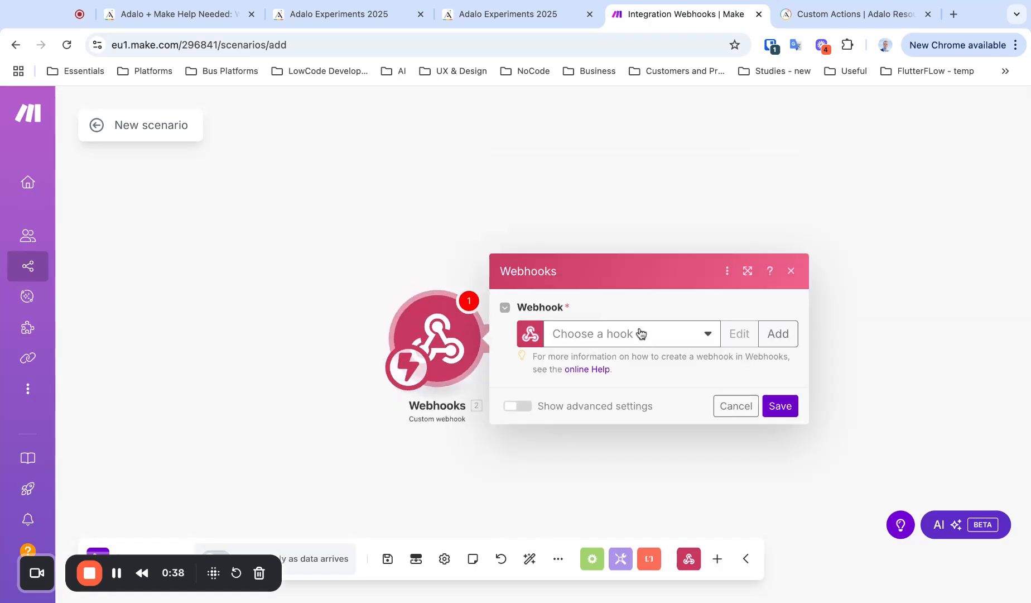
Add and save a new webhook named 'Test Webhook' for the trigger
left_click(642, 333)
left_click(774, 332)
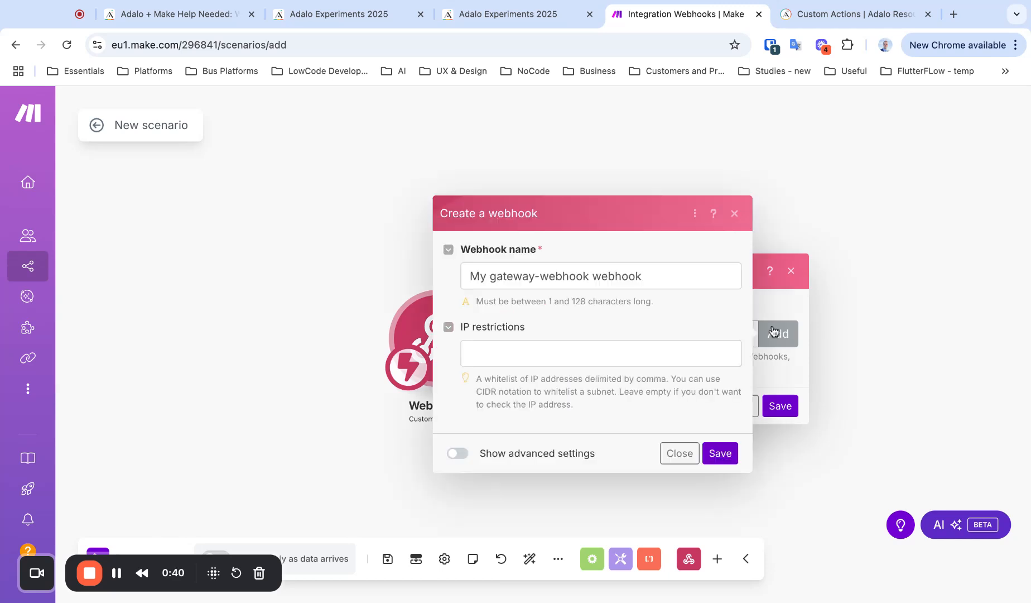
triple_click(631, 287)
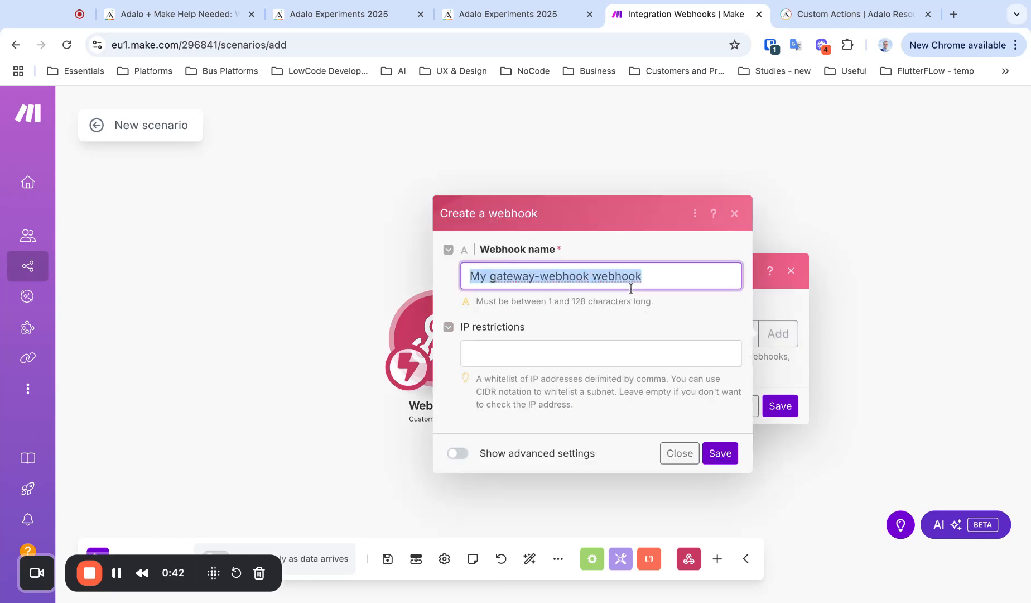
type("Test Web")
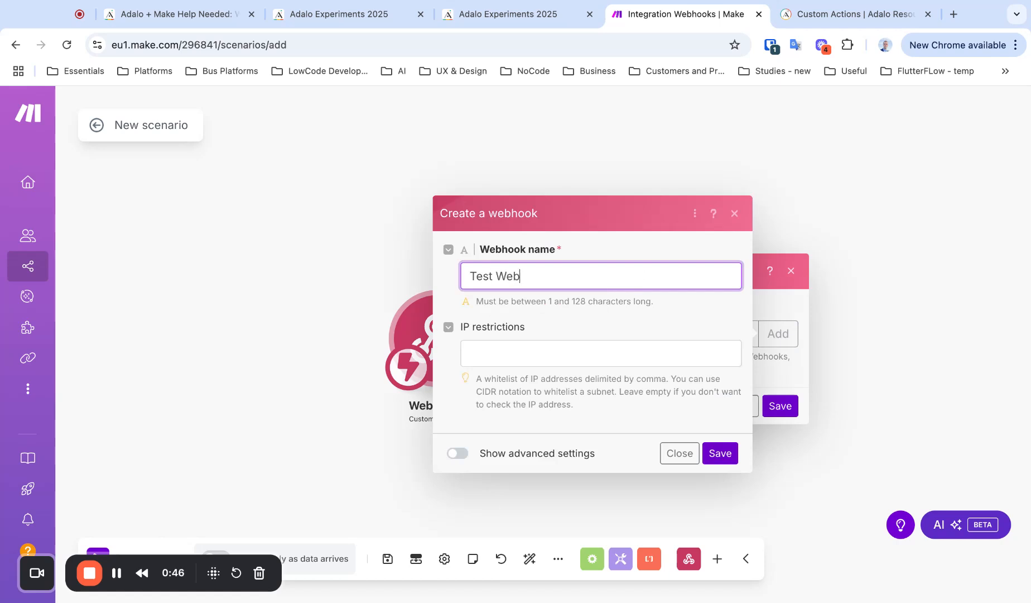
type("hool")
key("BackSpace")
type("k")
left_click(720, 453)
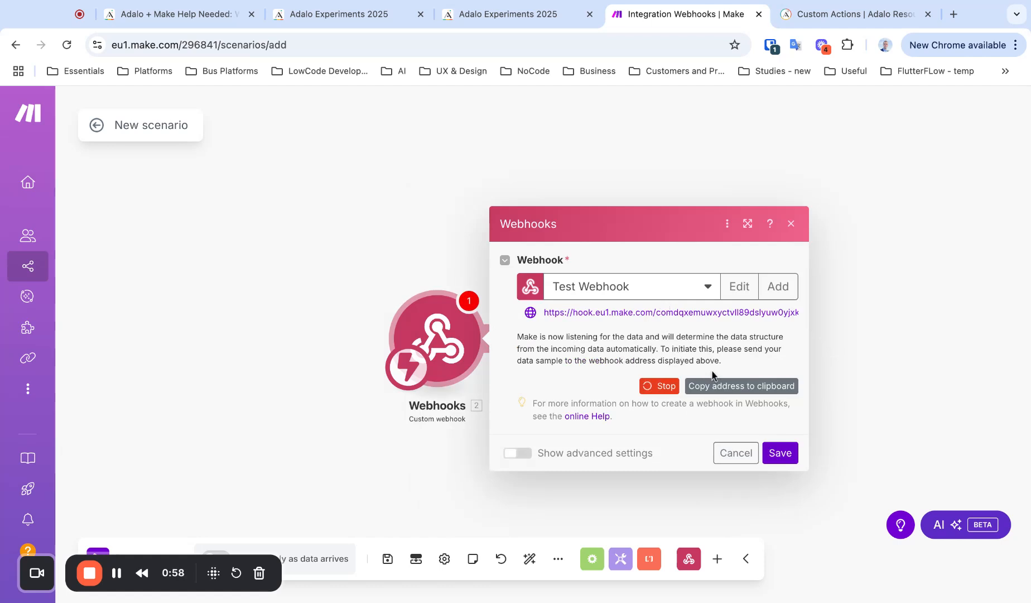
left_click(346, 15)
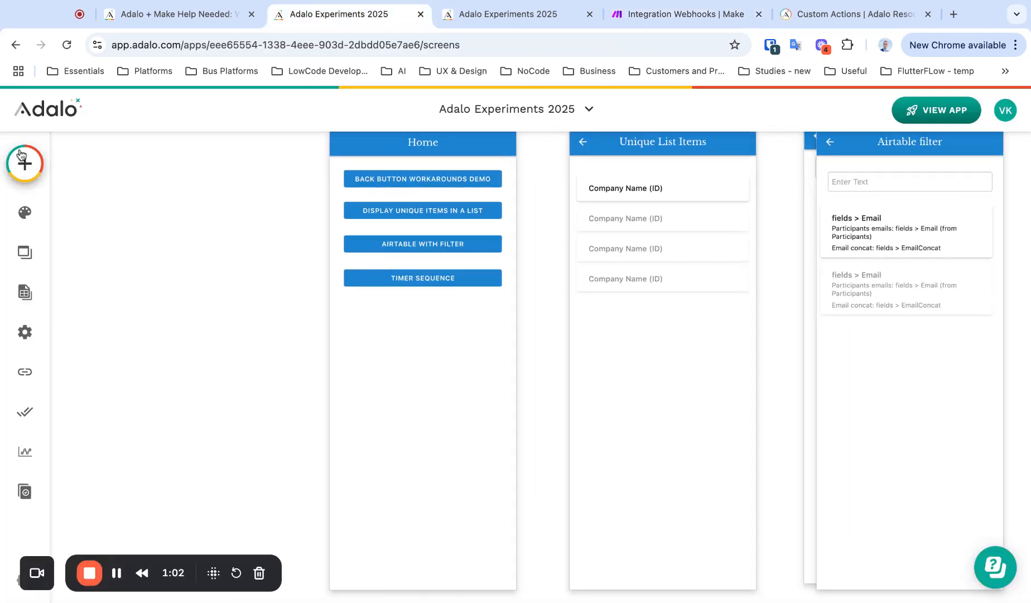
Drag a new Button onto the Home screen
left_click(21, 156)
left_click_drag(198, 417, 425, 368)
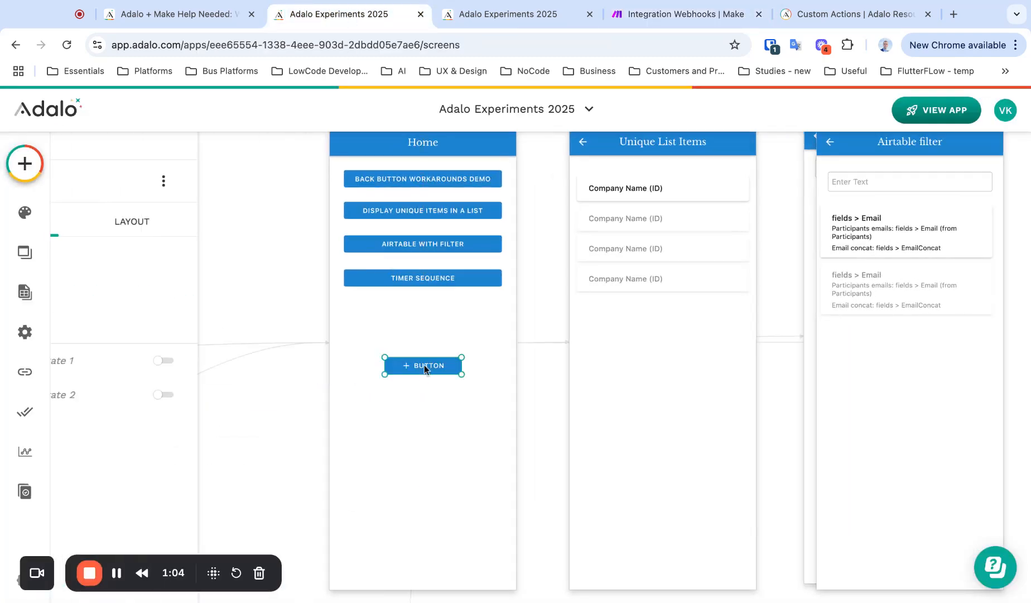
left_click(377, 323)
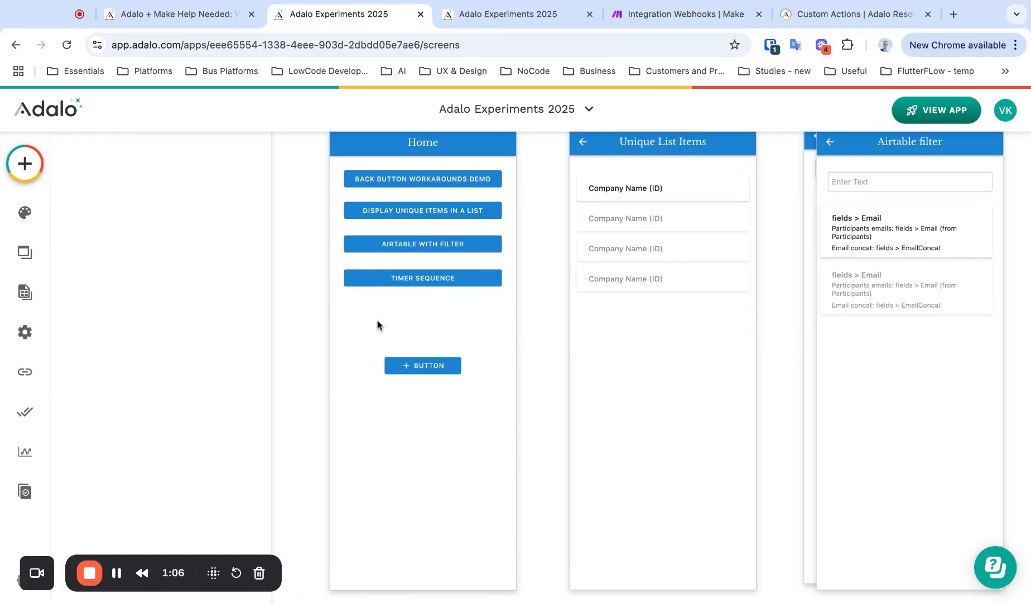
Place a Forms & Fields Text Input above the new button, then select the button
left_click(24, 164)
scroll(168, 435, "down", 6)
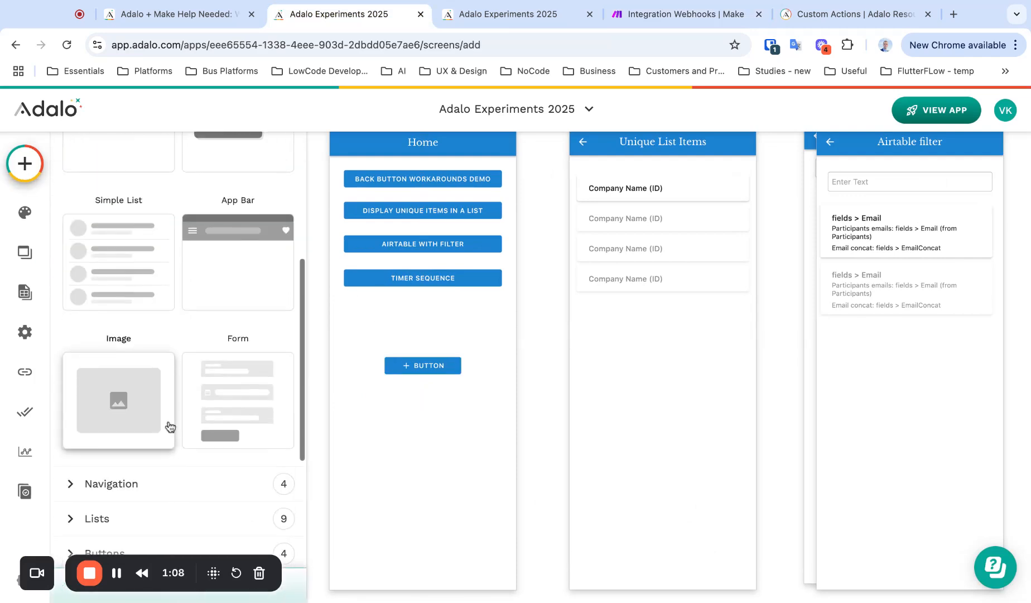
left_click(119, 519)
scroll(134, 446, "down", 5)
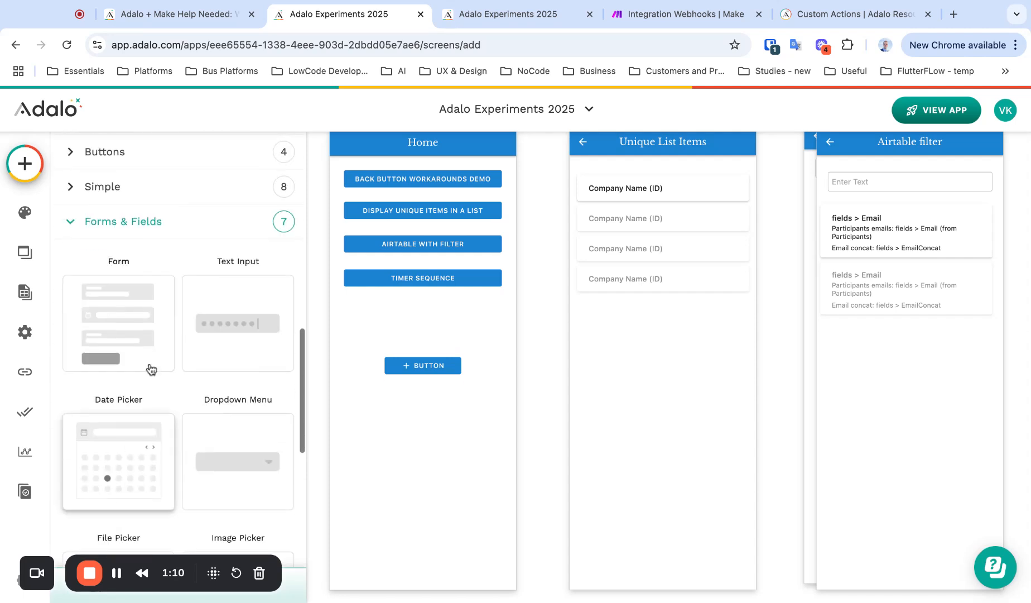
left_click_drag(214, 295, 246, 339)
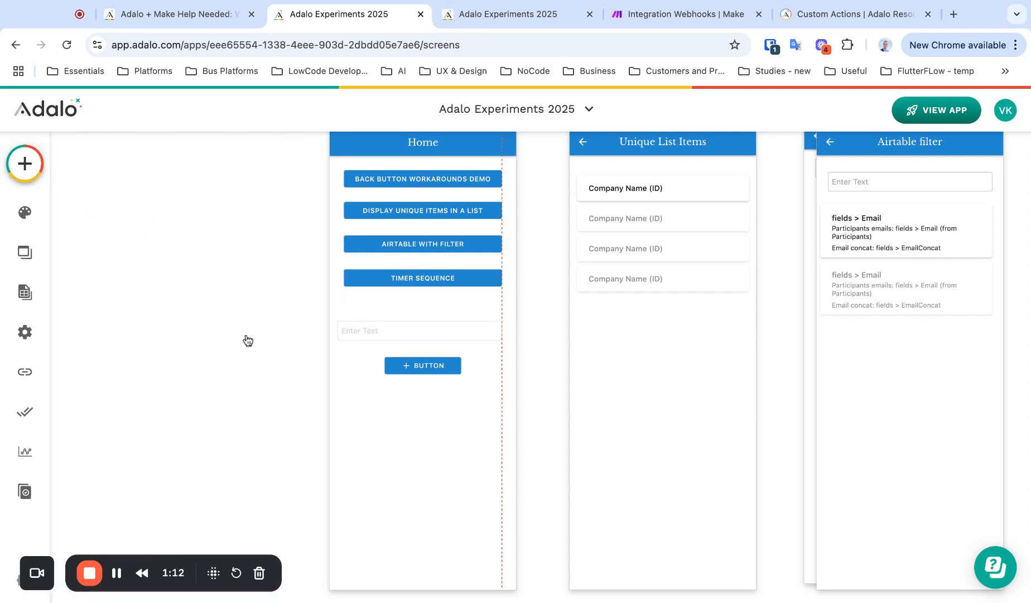
left_click(420, 368)
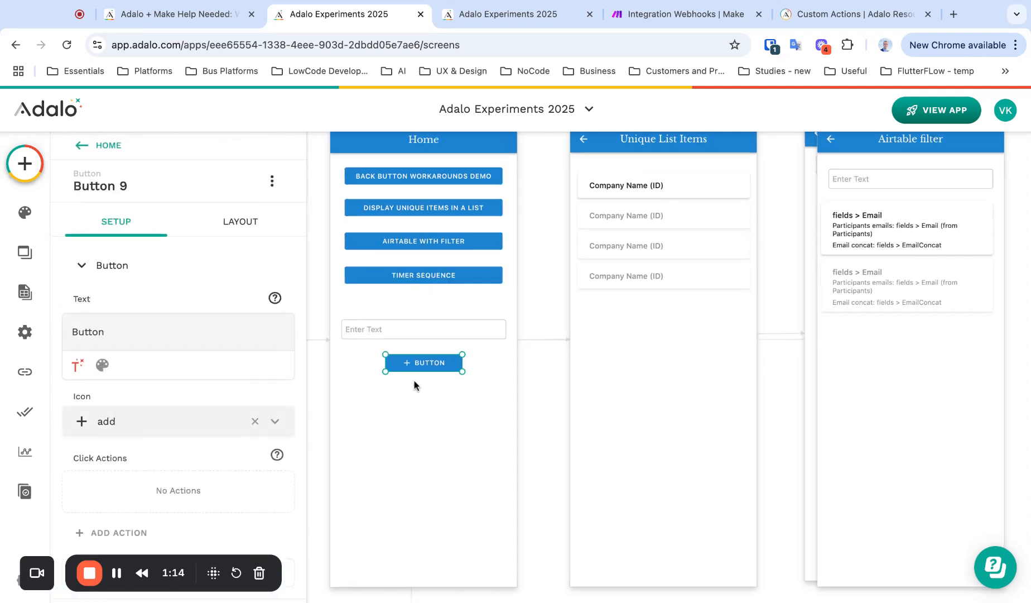
left_click(420, 334)
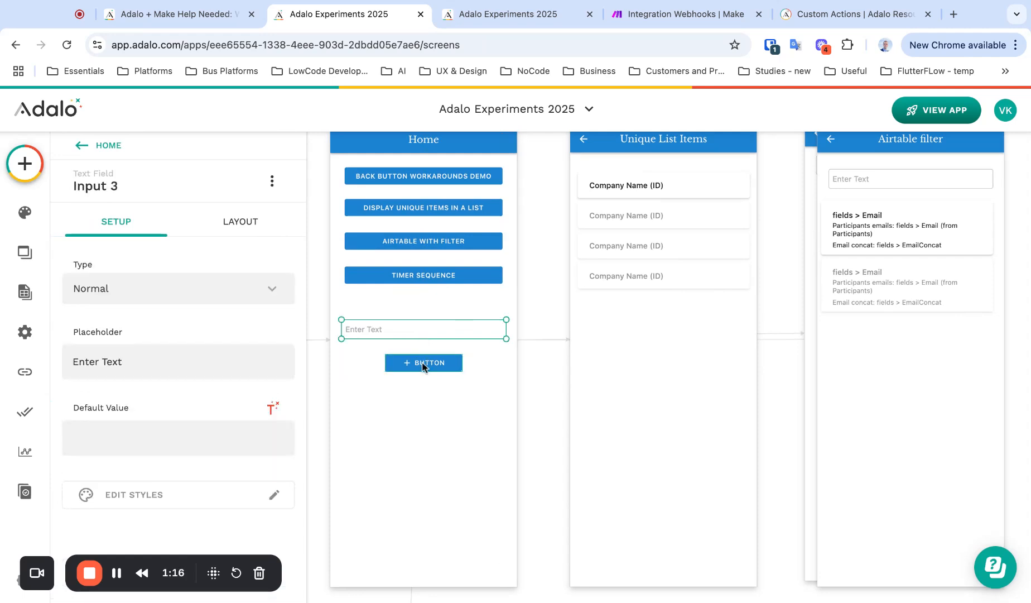
left_click(424, 360)
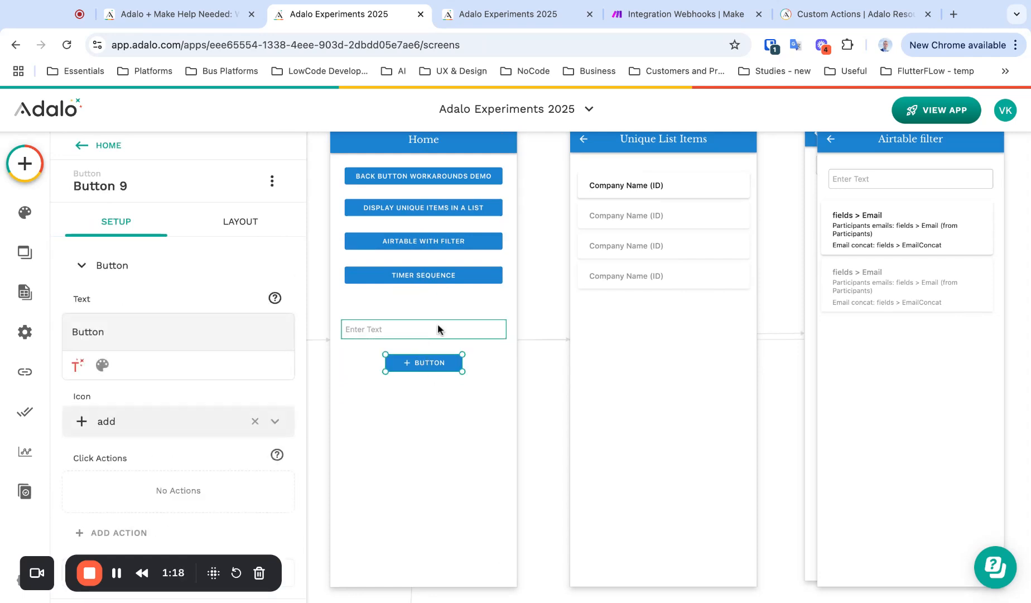
scroll(438, 328, "down", 2)
scroll(383, 323, "up", 2)
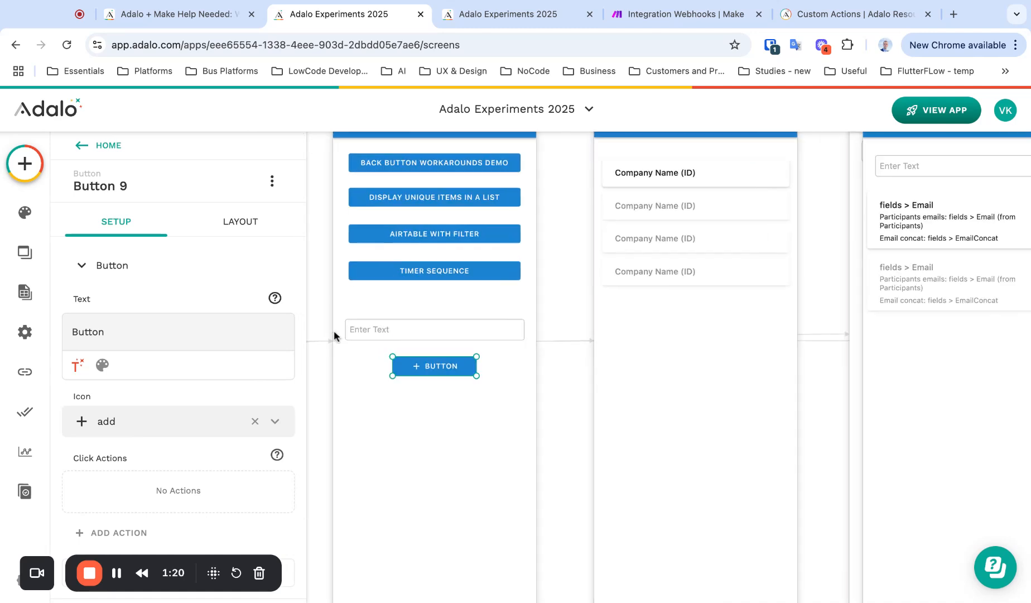
scroll(187, 440, "down", 2)
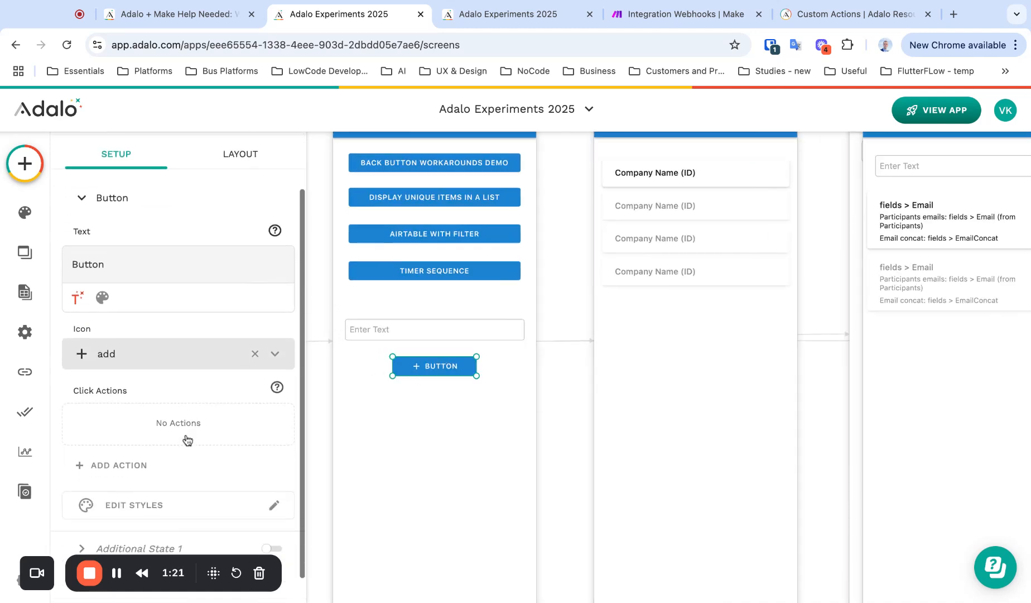
Create a new custom action named 'Test Web' with type Create and continue to API Request
left_click(128, 447)
mouse_move(165, 333)
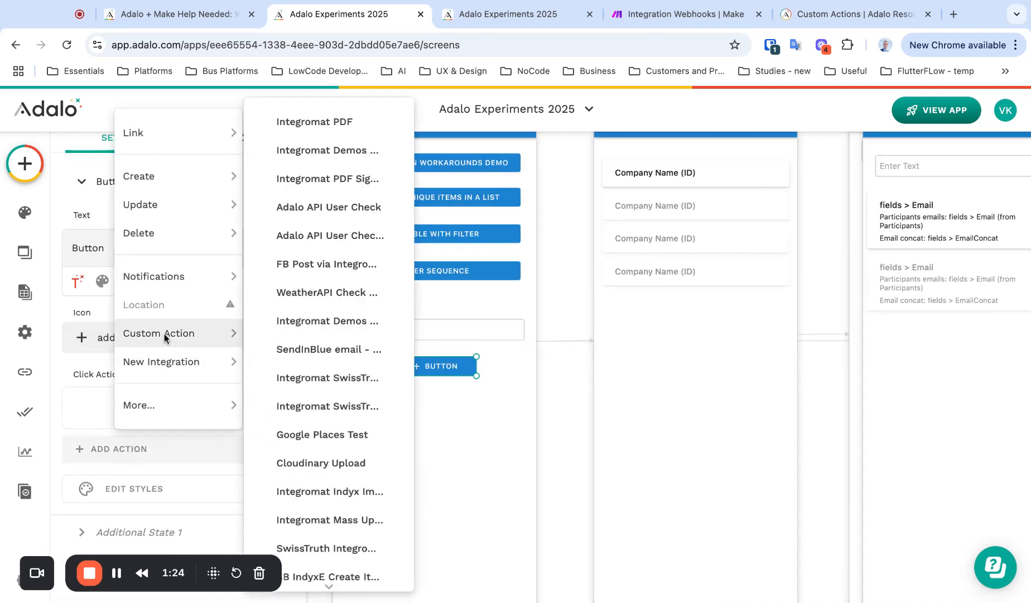
scroll(380, 460, "down", 5)
scroll(379, 460, "down", 5)
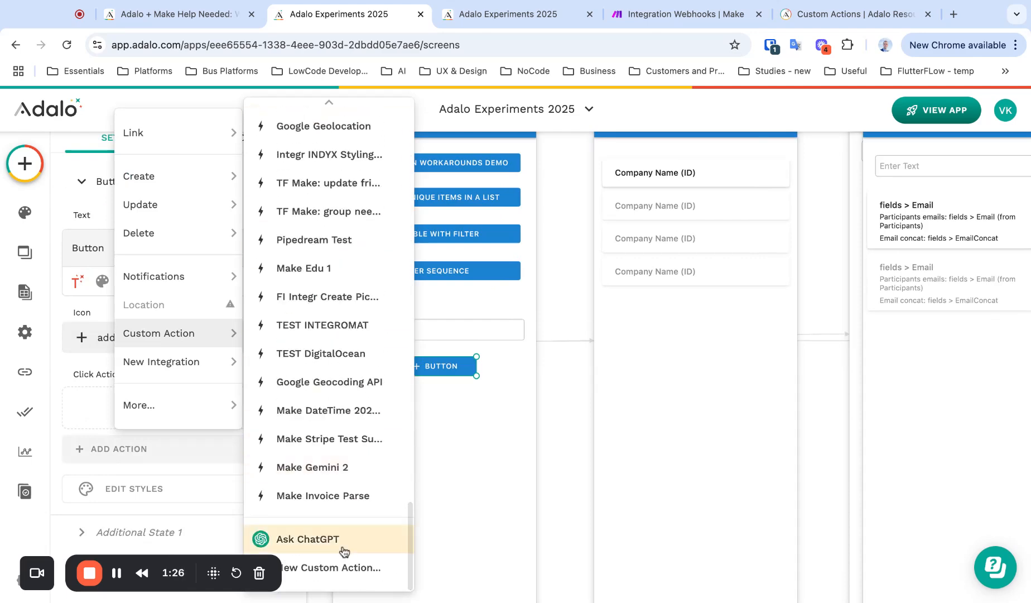
left_click(312, 568)
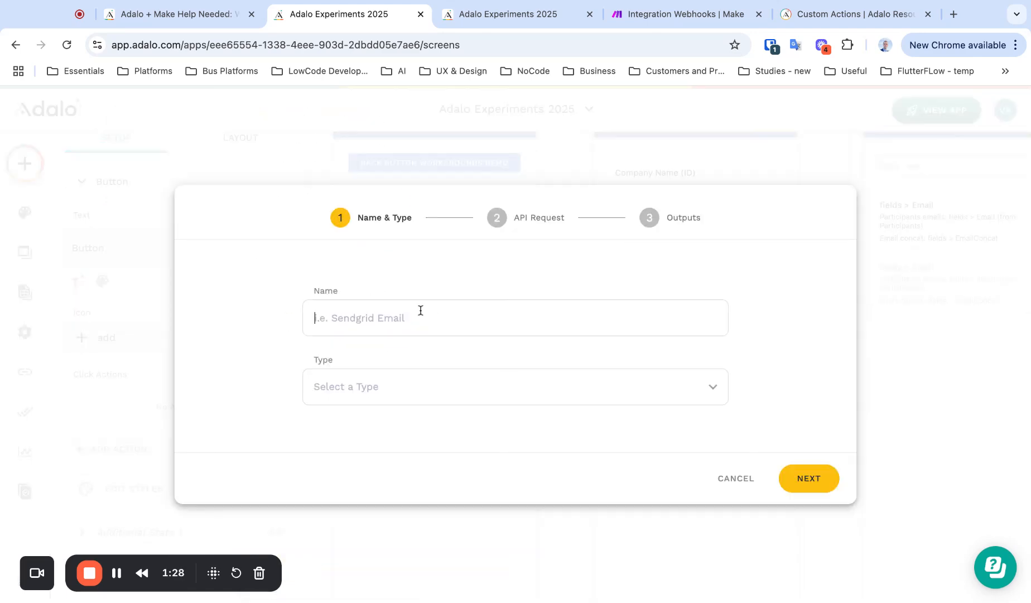
type("Tes")
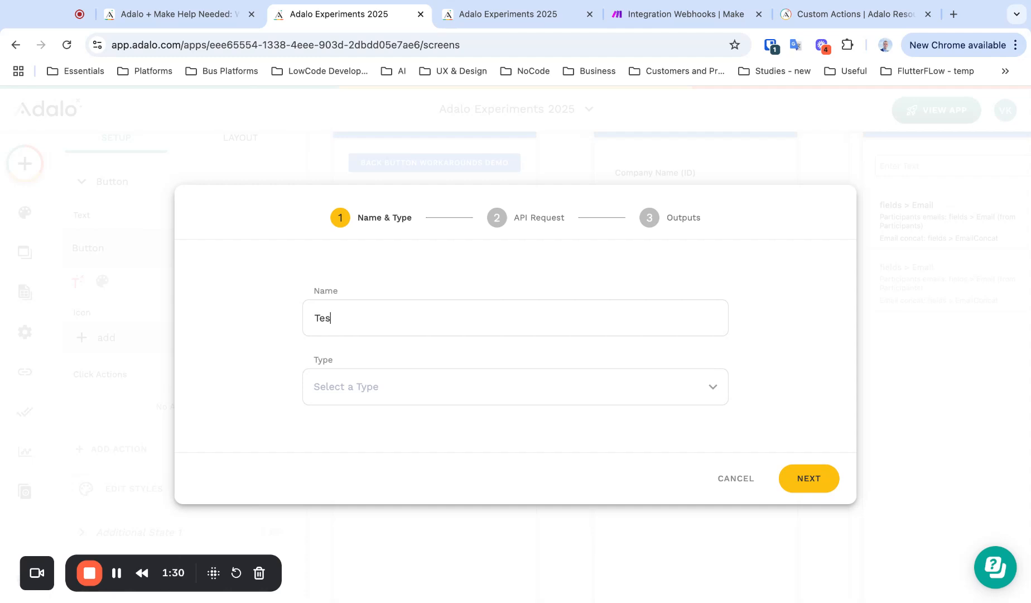
type("t Webhook to Make")
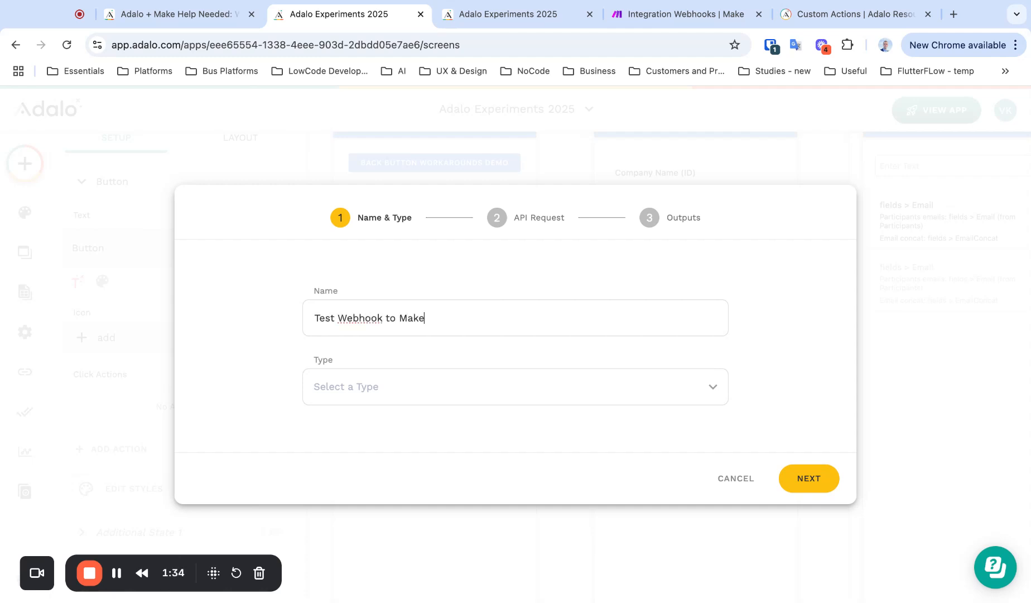
left_click(446, 390)
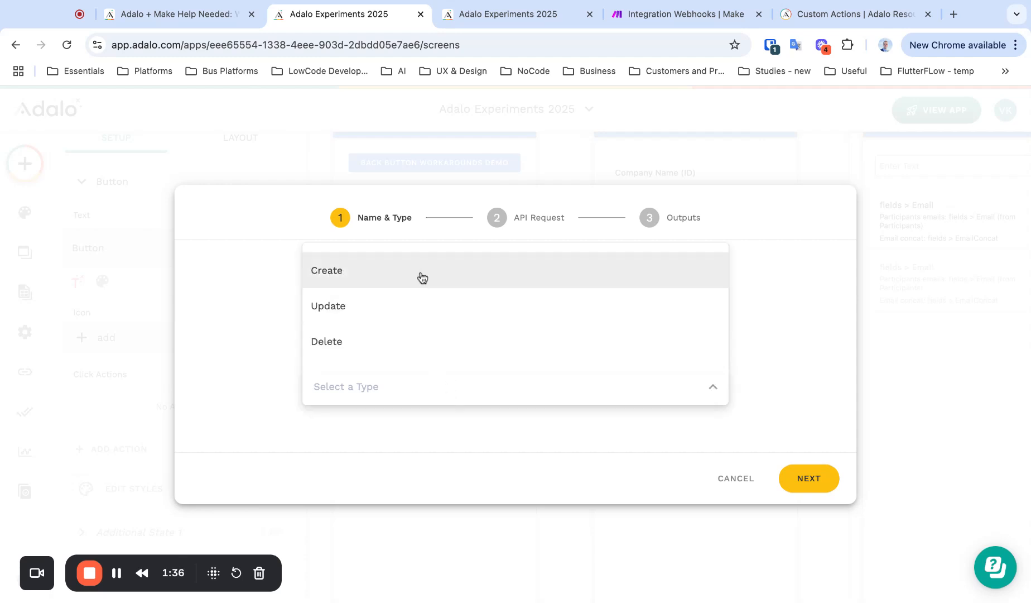
left_click(418, 273)
left_click(809, 479)
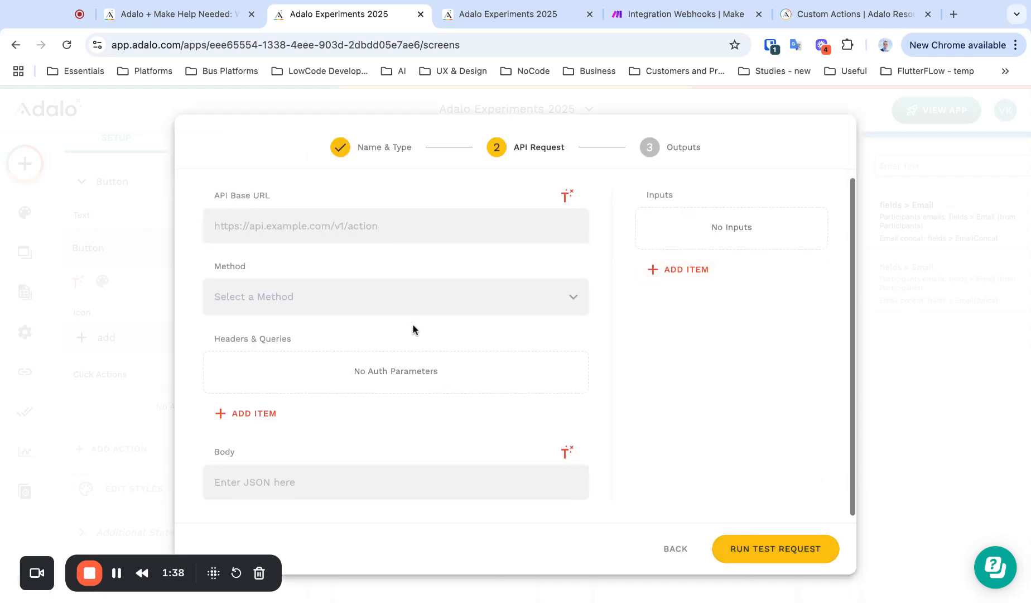
scroll(414, 330, "down", 1)
scroll(414, 330, "up", 1)
scroll(414, 329, "down", 1)
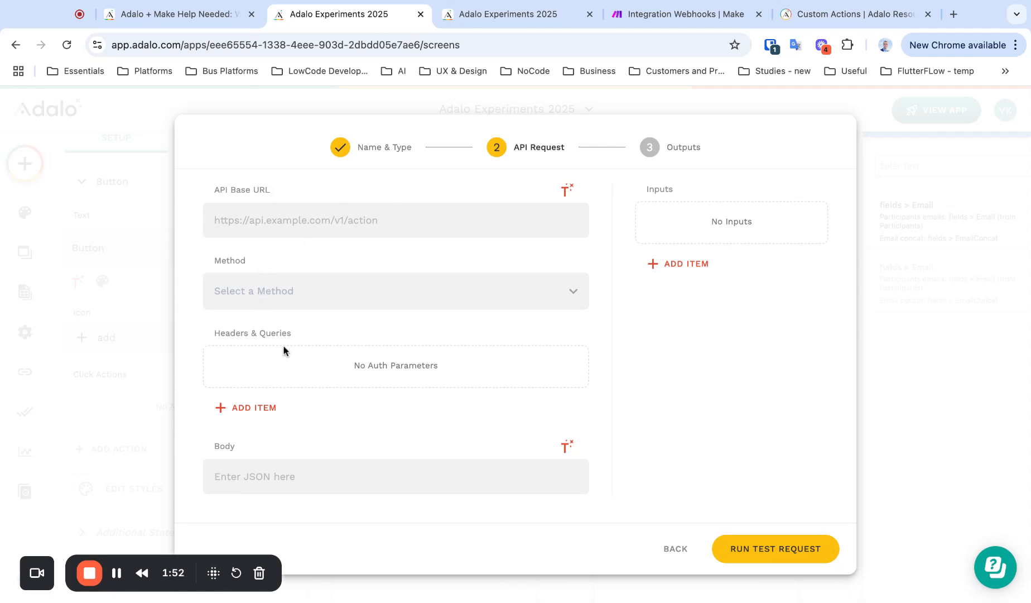
Paste the copied Make webhook address as the API Base URL and set Method to POST
left_click(670, 14)
left_click(714, 386)
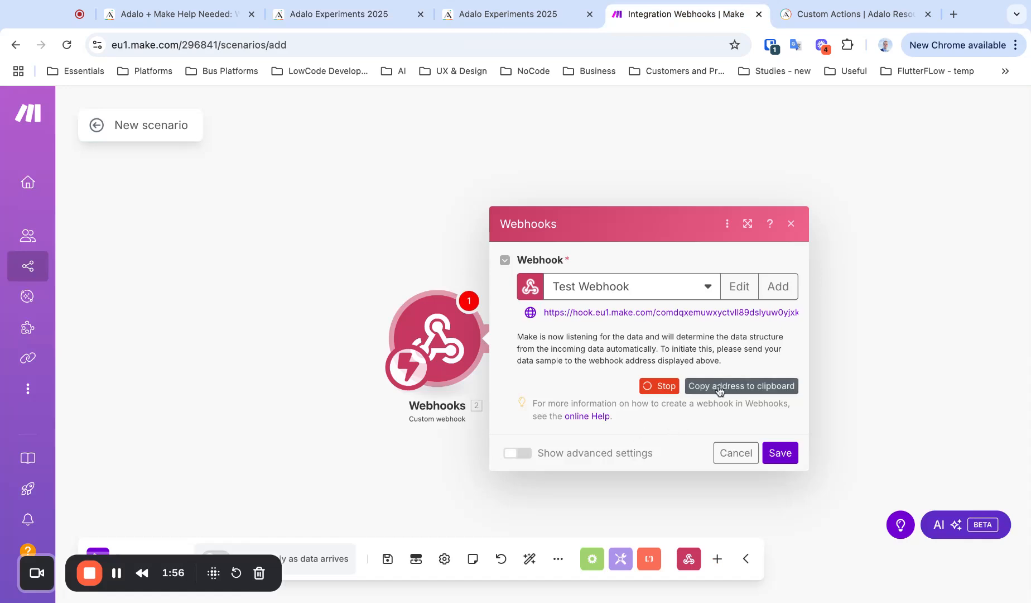
left_click(352, 14)
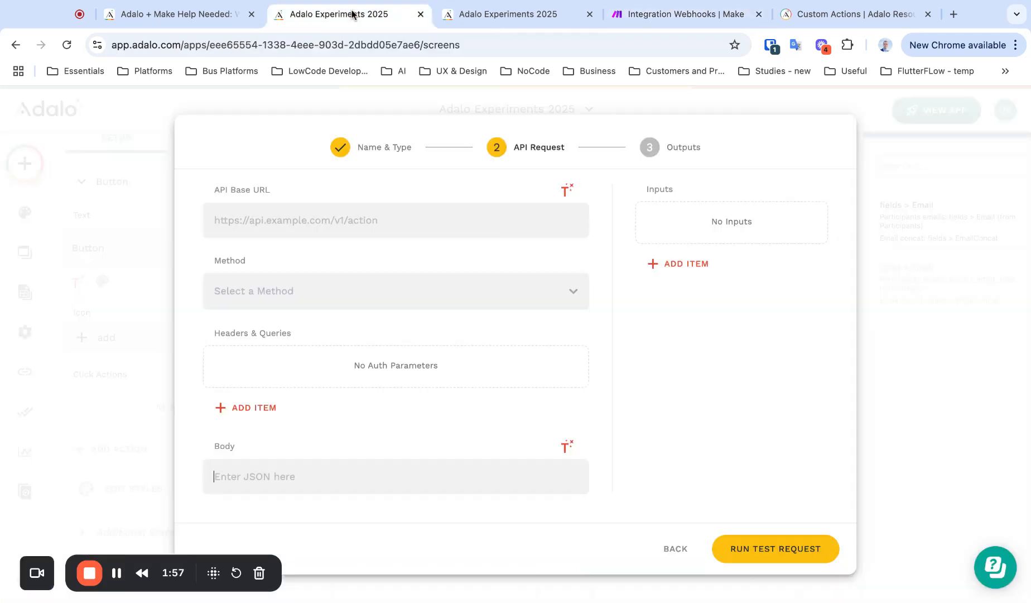
left_click(353, 214)
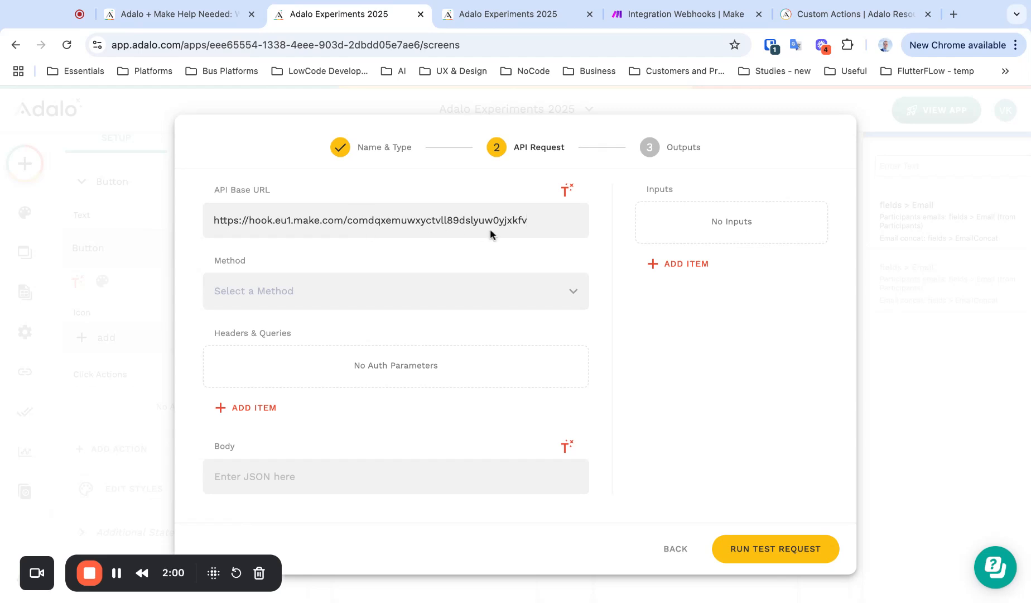
left_click(389, 306)
left_click(238, 330)
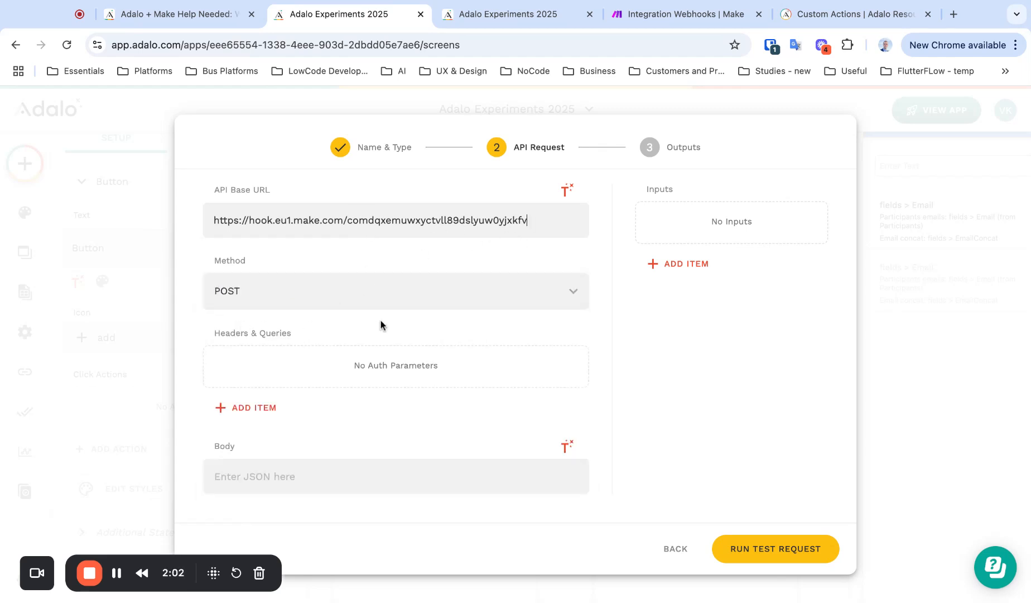
Draft a JSON request body containing "email" and "input_value" keys
left_click(404, 480)
type("{}")
key("Return")
key("Return")
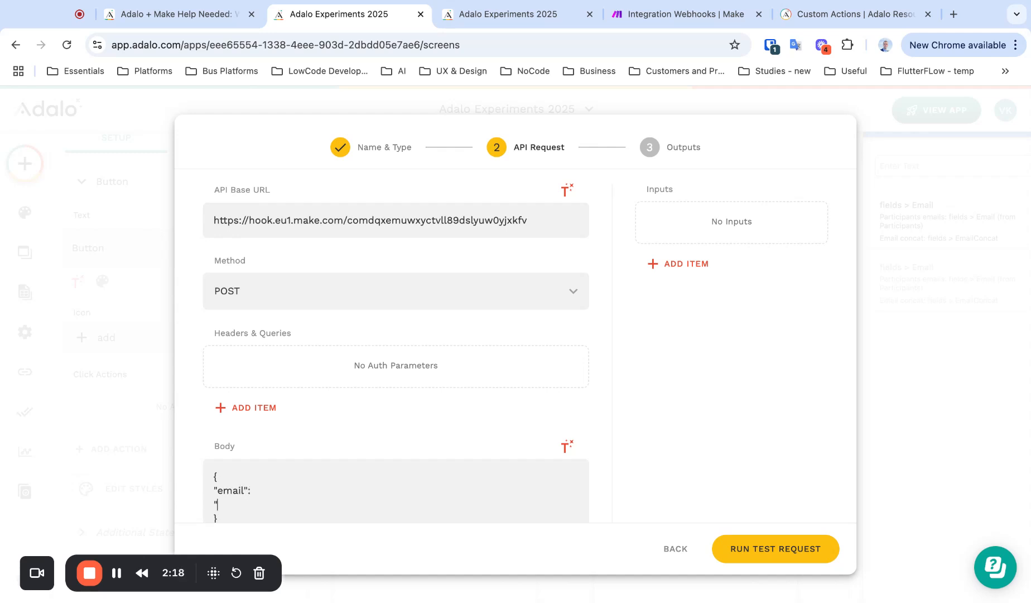
type("put")
type("bsdfdsba")
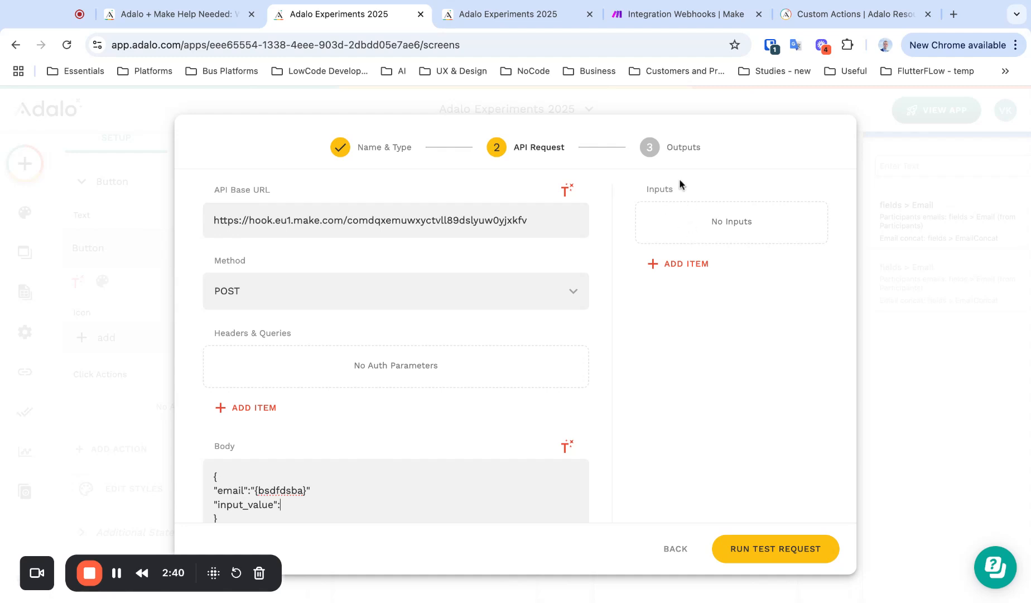
left_click(681, 266)
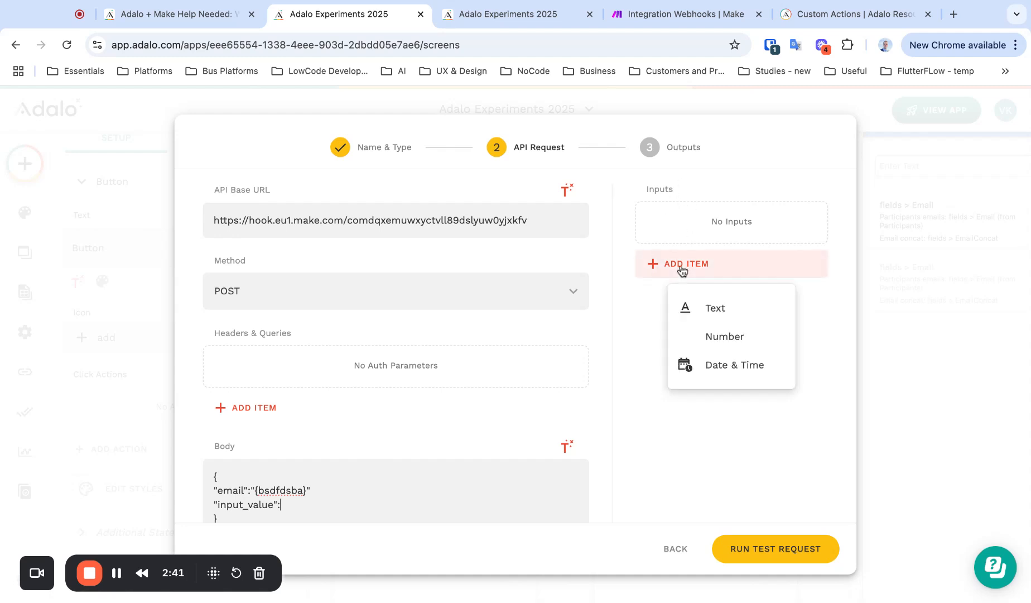
Add two Text inputs to the custom action, named email and payload
left_click(704, 314)
triple_click(697, 336)
type("email")
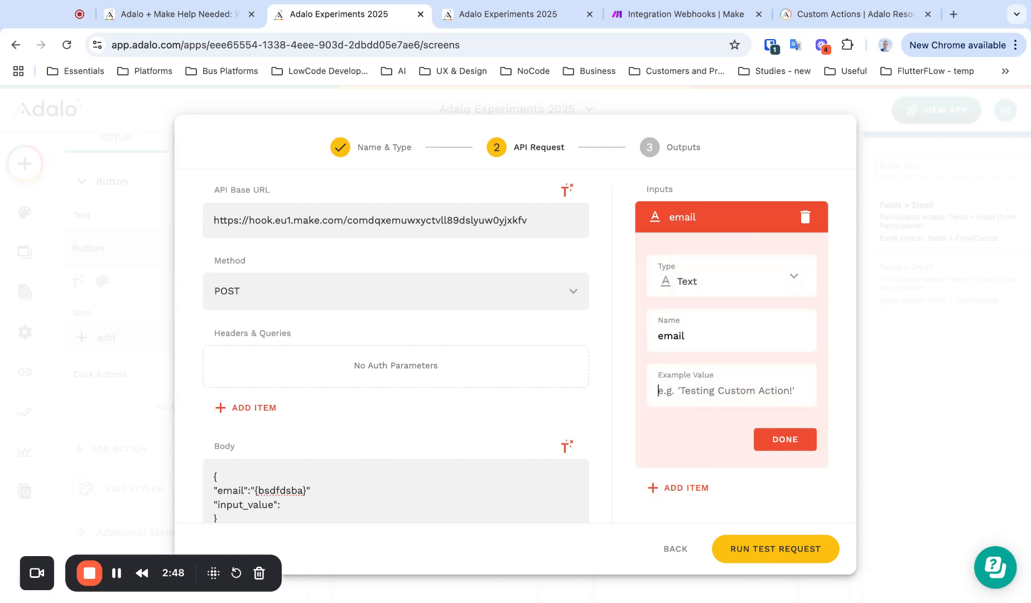
type("test@example.com")
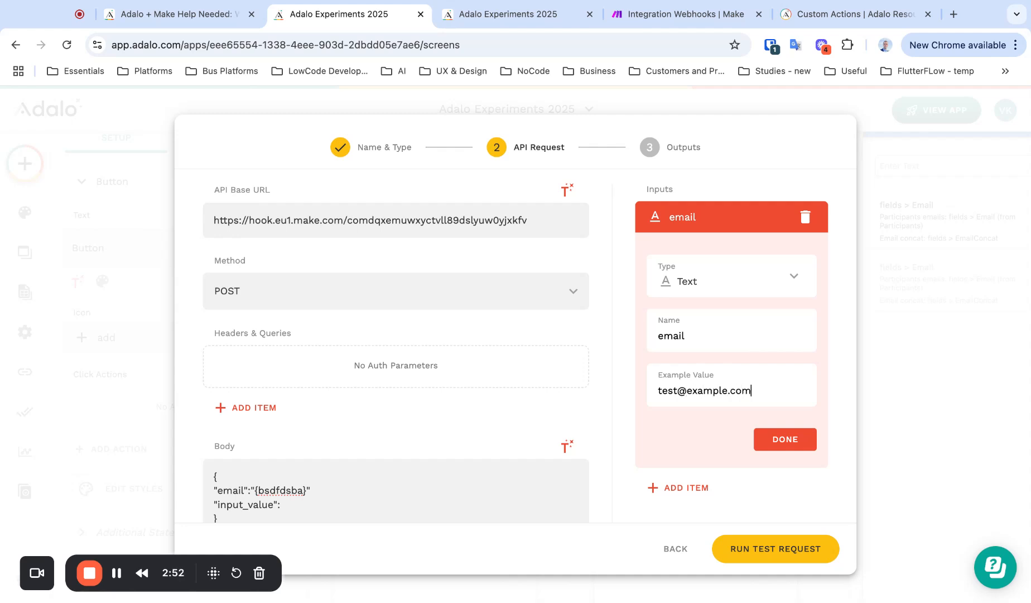
left_click(783, 437)
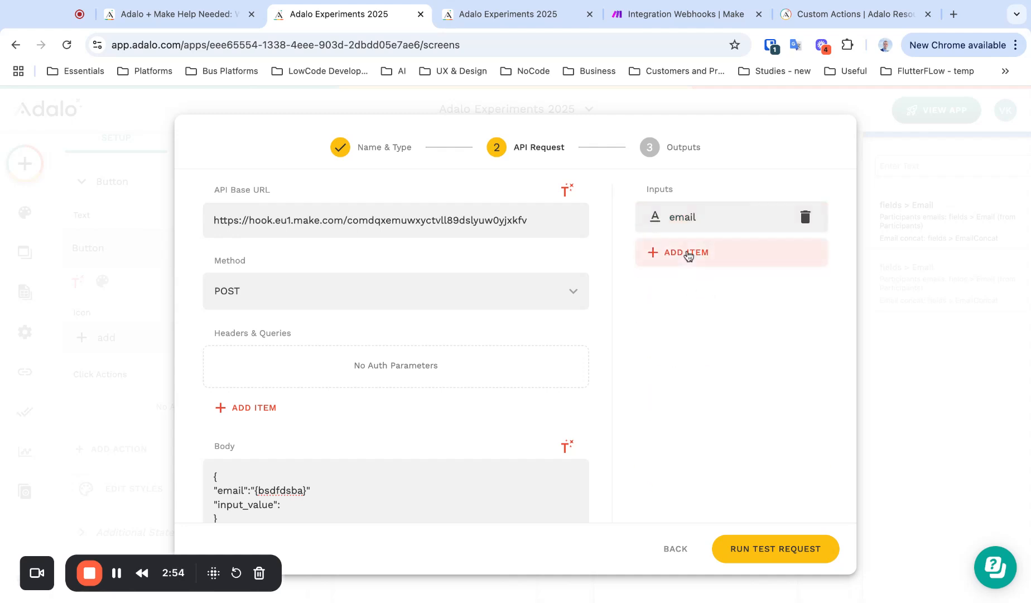
left_click(686, 253)
left_click(698, 301)
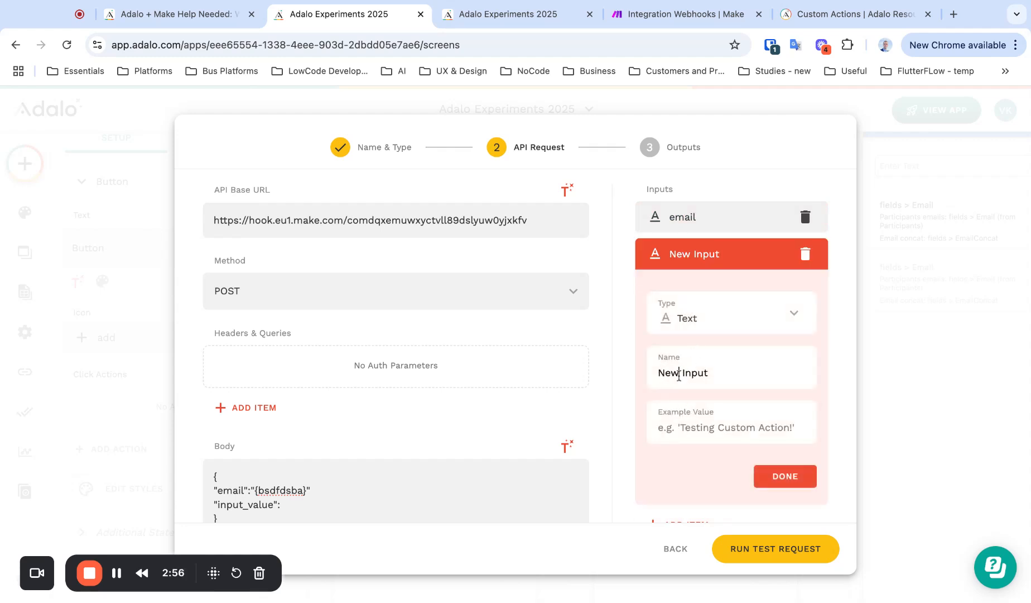
triple_click(680, 372)
type("payload")
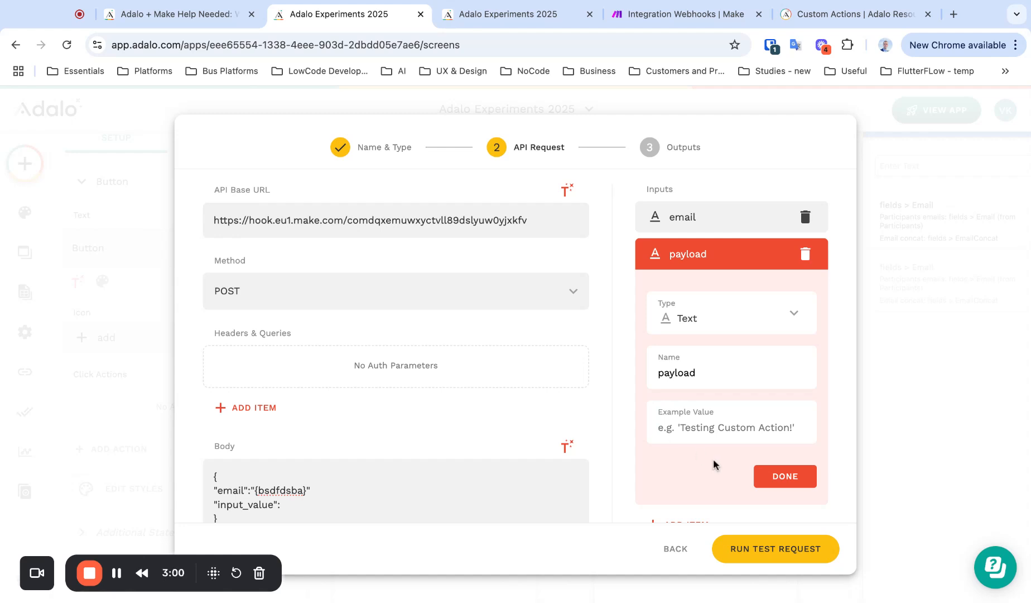
type("qgpwfijvsf")
left_click(772, 484)
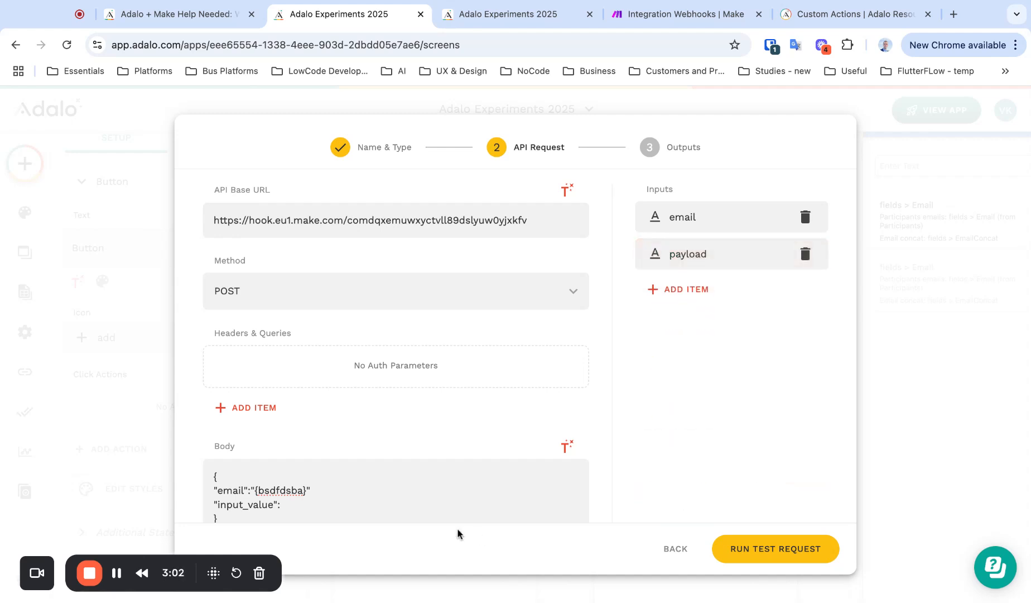
Replace the placeholder "email" value in the body with the email input chip
scroll(390, 502, "down", 1)
scroll(687, 246, "up", 1)
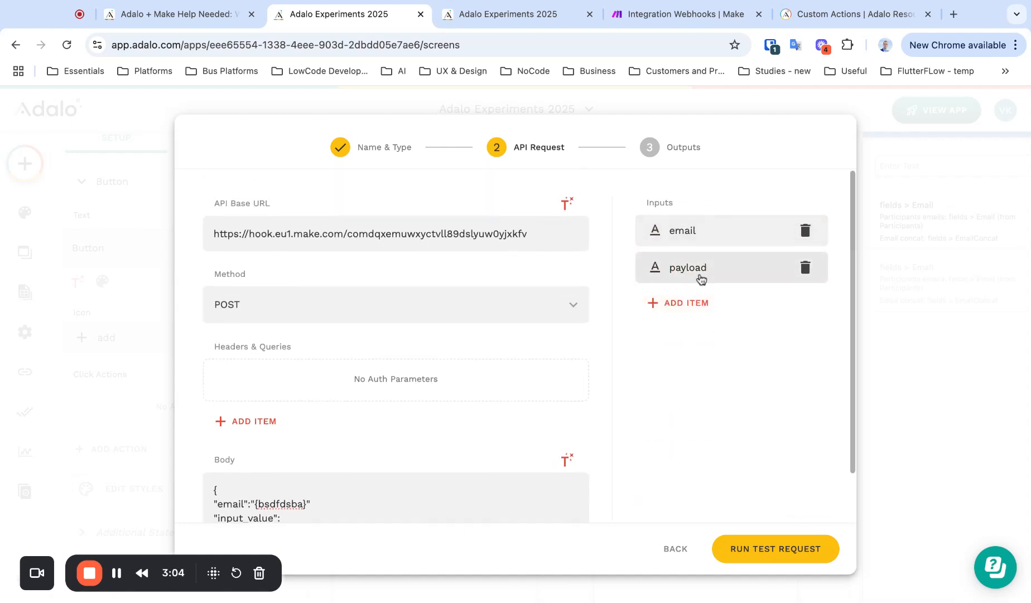
scroll(375, 449, "down", 1)
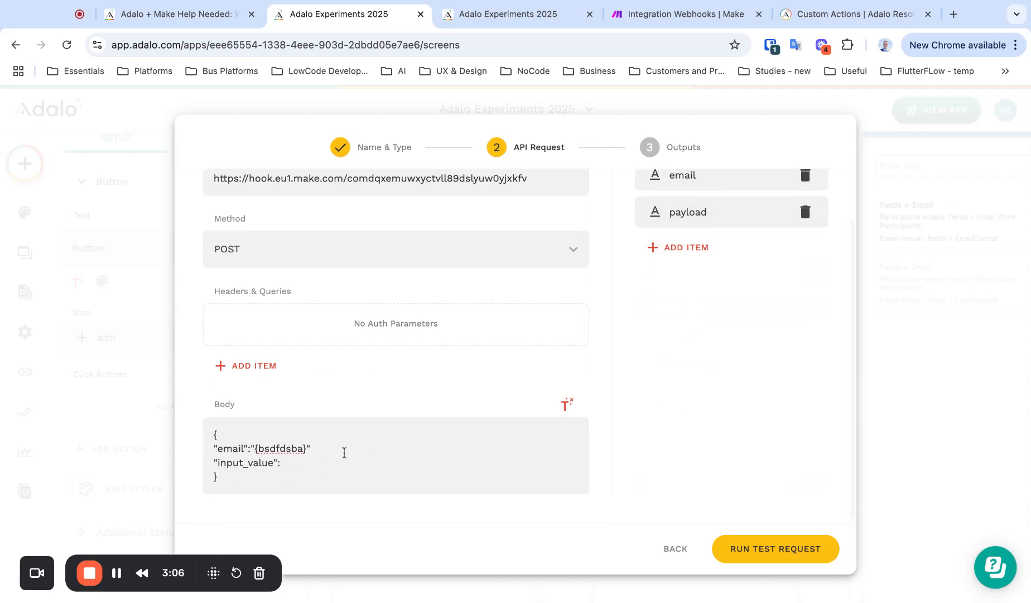
key("BackSpace")
key("BackSpace")
key("BackSpace")
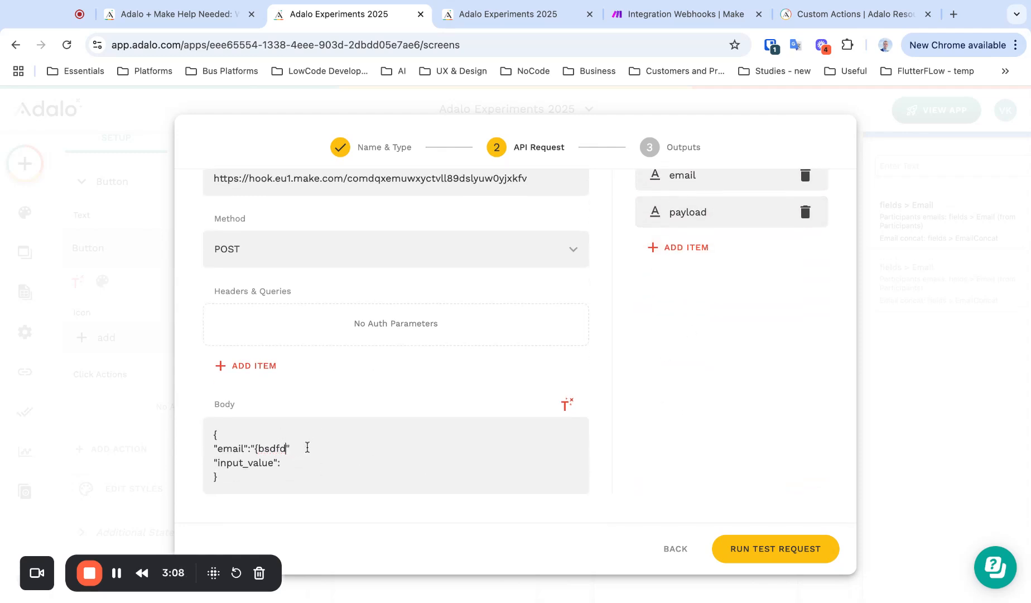
key("BackSpace")
key("BackSpace")
left_click(566, 404)
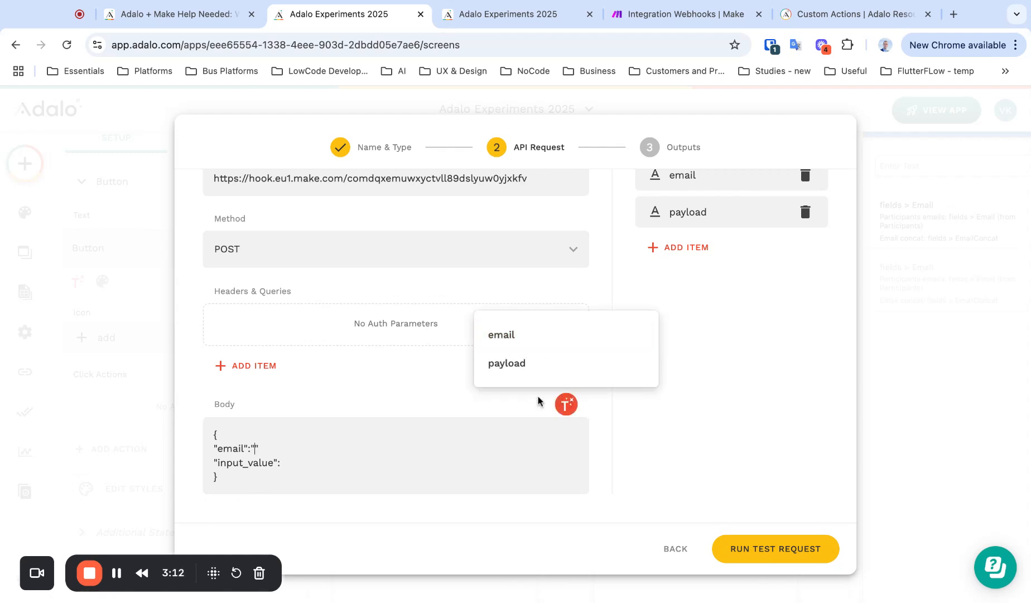
left_click(680, 418)
scroll(709, 224, "up", 1)
scroll(624, 389, "down", 2)
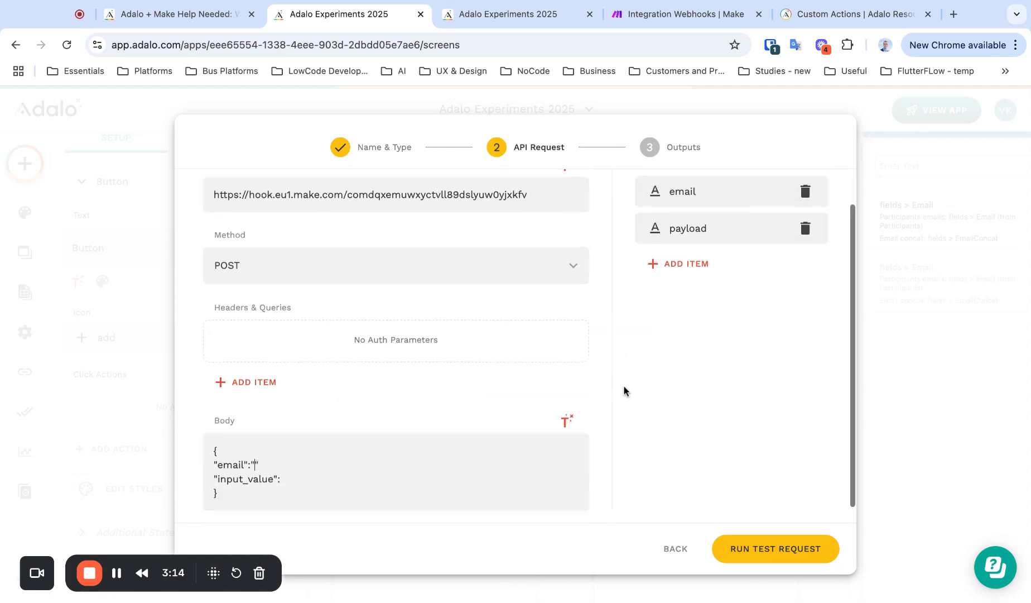
left_click(566, 404)
left_click(524, 338)
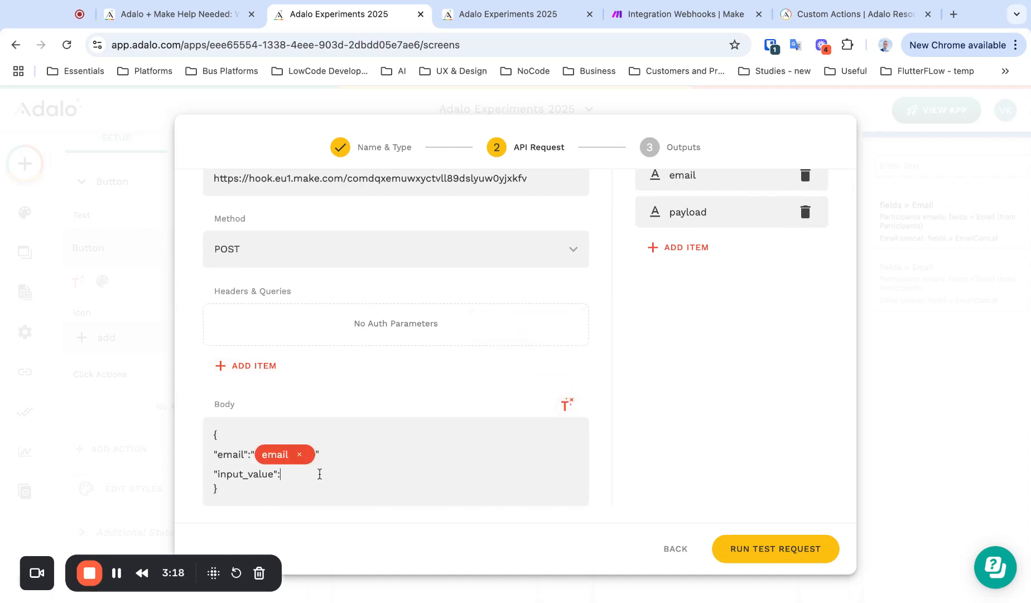
Insert the payload input chip as the "input_value" value
left_click(566, 404)
left_click(552, 364)
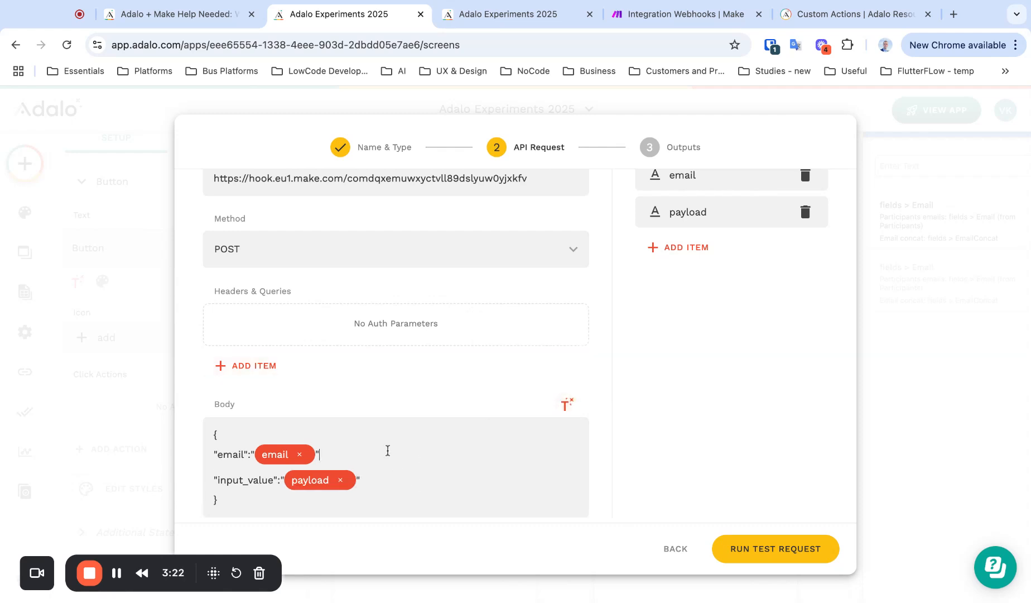
scroll(388, 450, "down", 1)
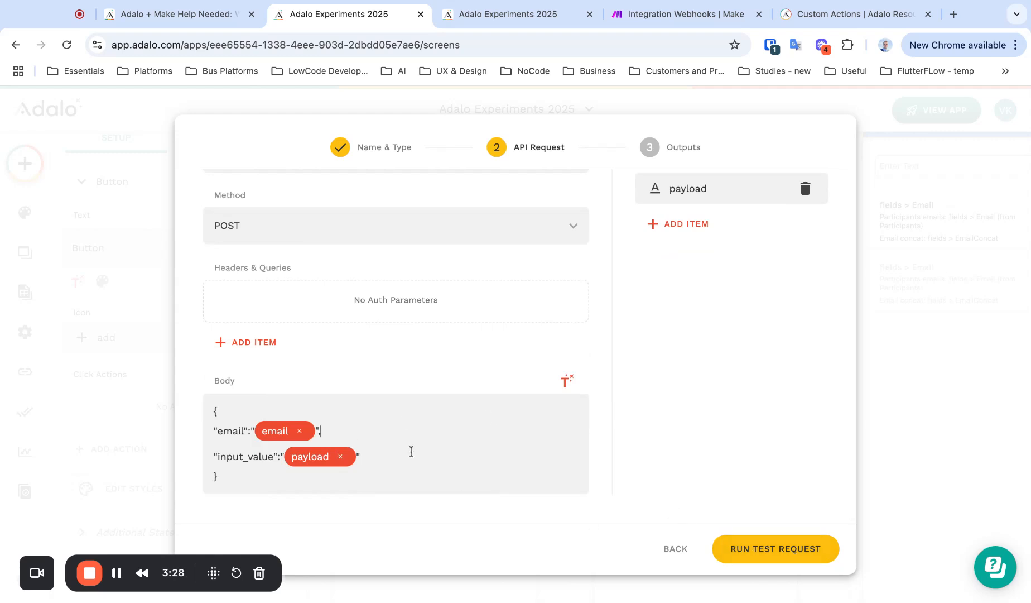
Run the test request to the Make webhook and check the received data in Make
left_click(741, 547)
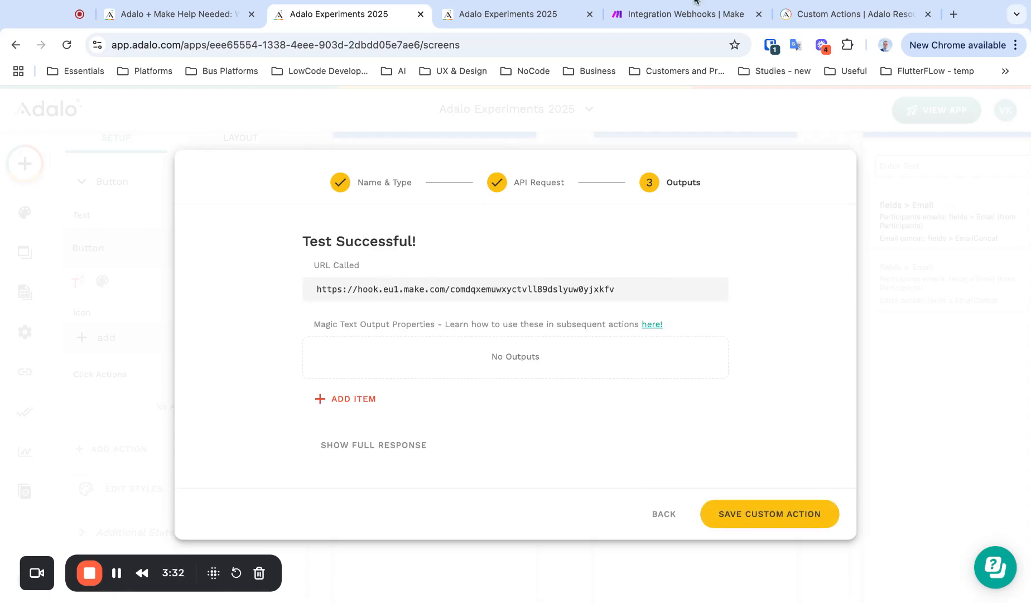
left_click(650, 20)
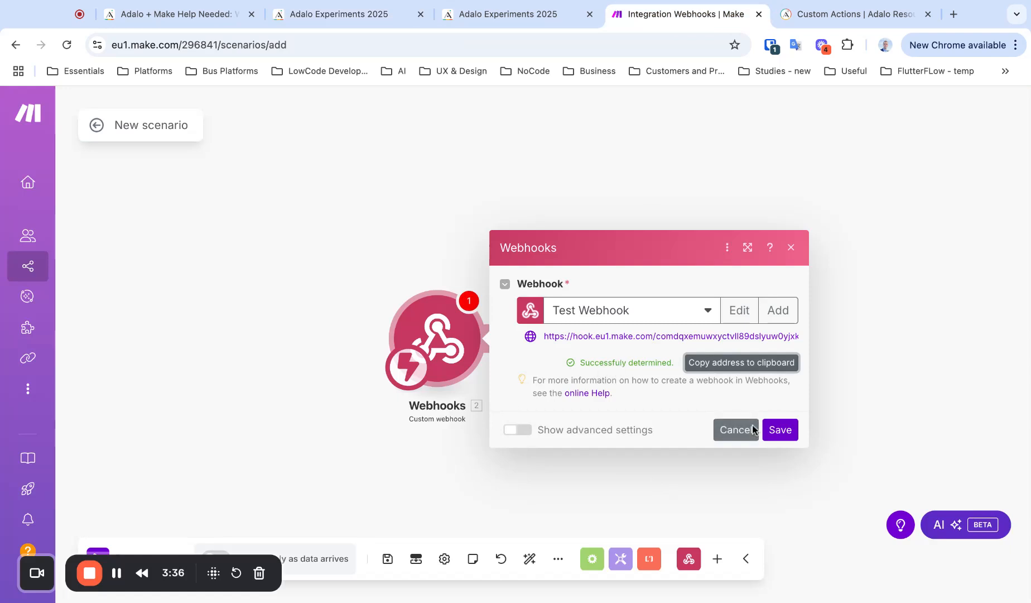
Save the webhook trigger and run the Make scenario once, waiting for incoming data
left_click(780, 431)
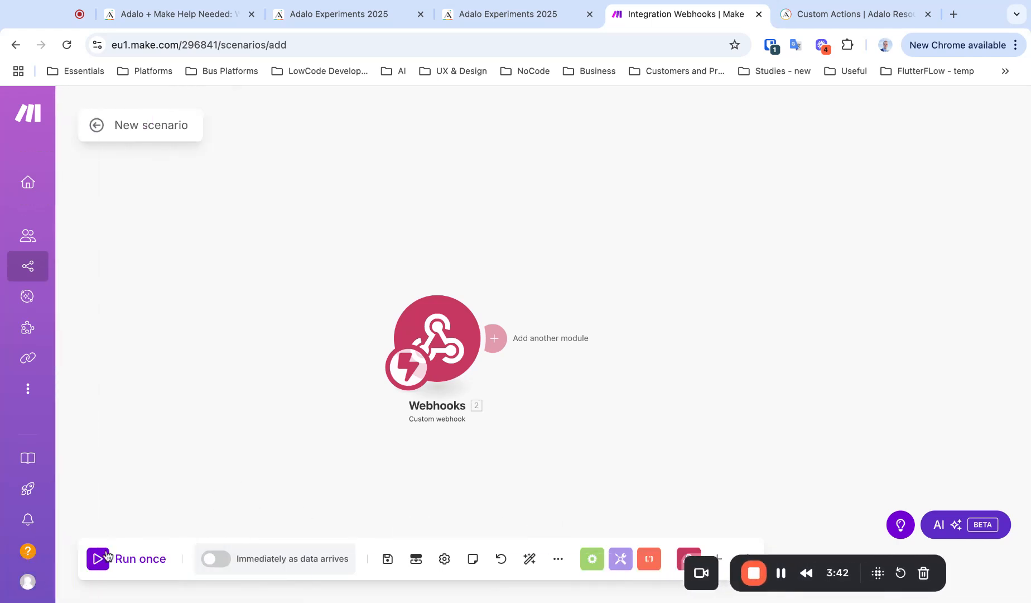
left_click(109, 558)
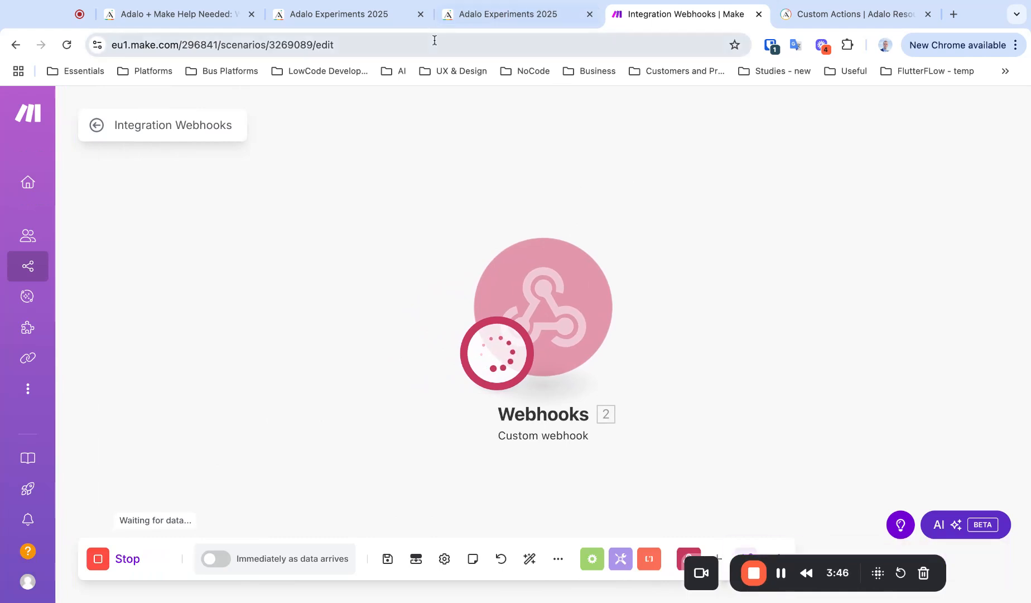
left_click(368, 21)
Resend the Adalo test request and confirm Make received a bundle with email and input_value
left_click(664, 513)
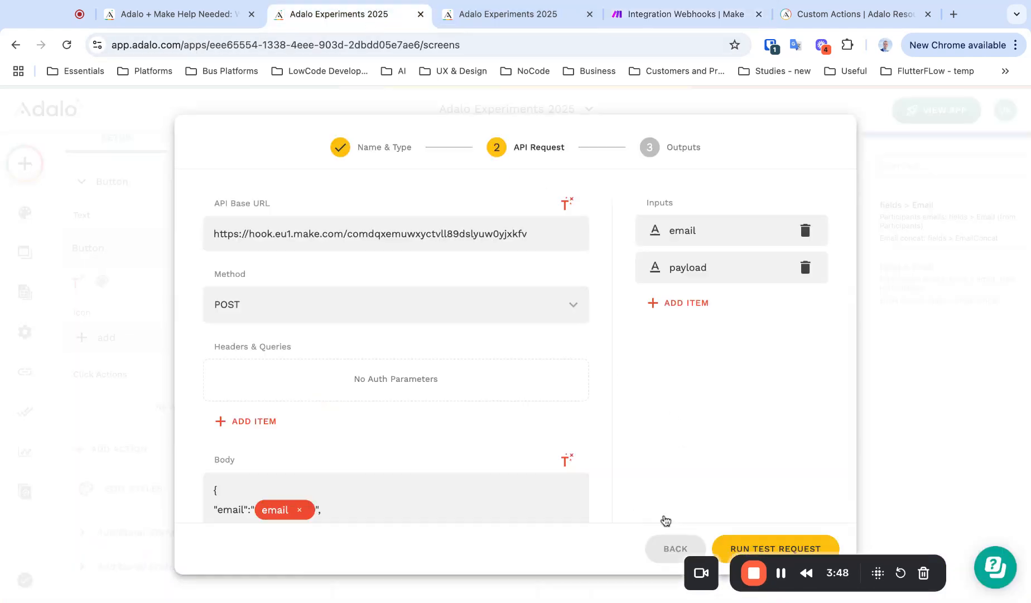
left_click(742, 545)
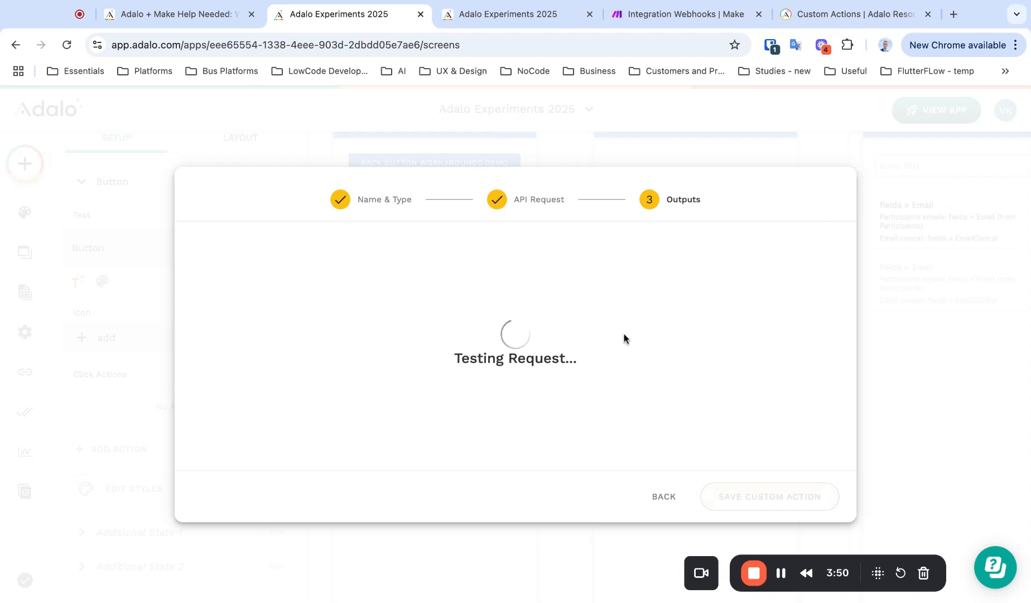
left_click(678, 15)
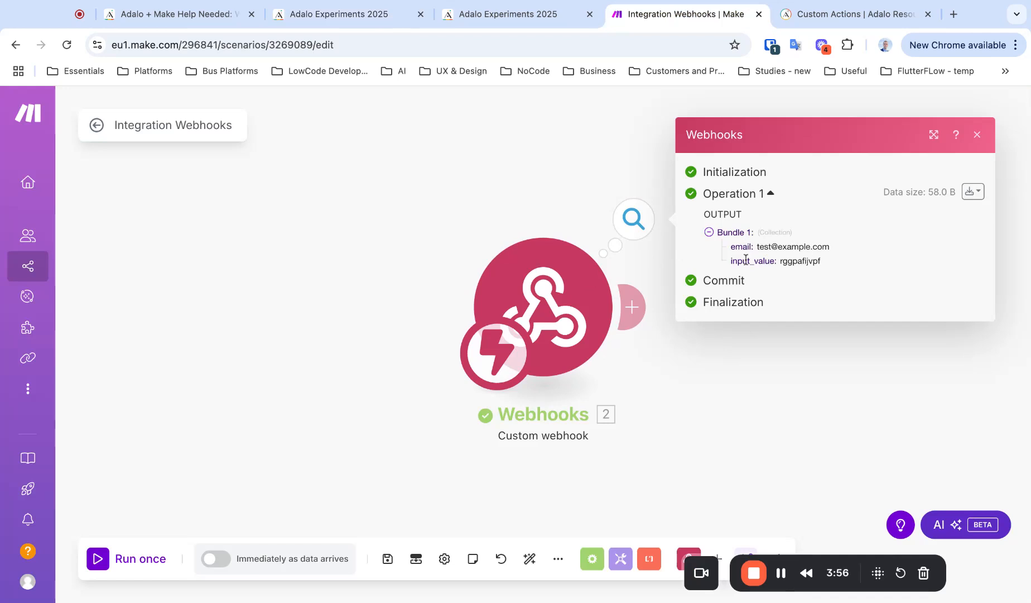
Return to the Adalo Experiments 2025 tab showing the custom action's Test Successful results
left_click(369, 14)
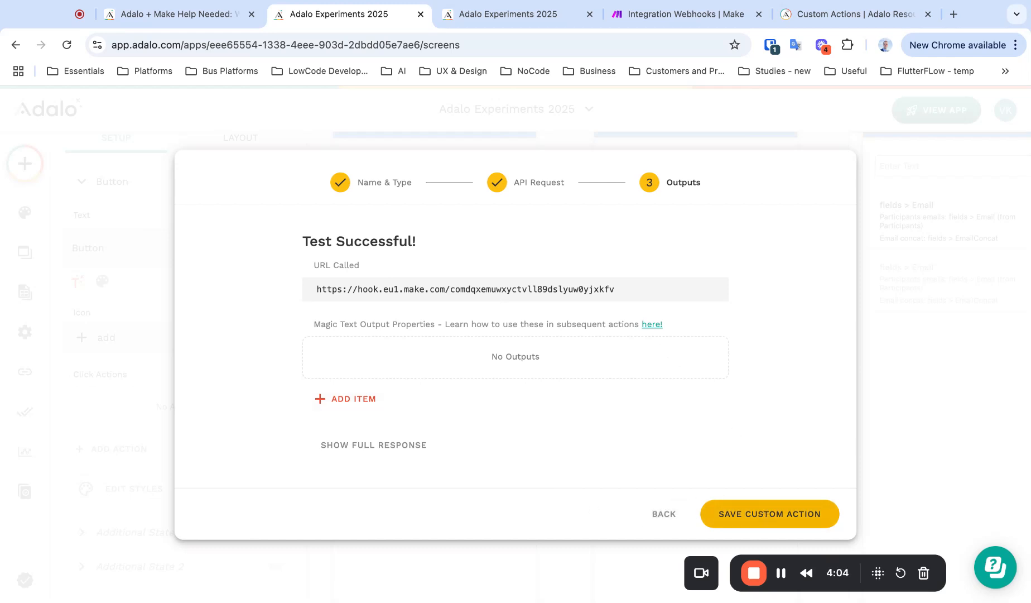
Save the custom action to the button and set email to Logged In User's Email
left_click(770, 513)
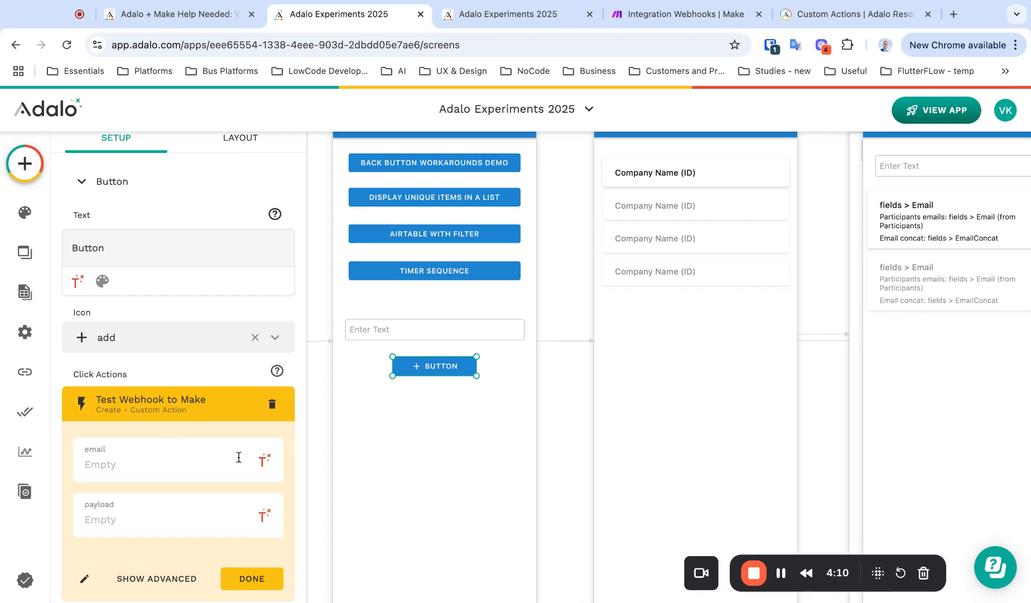
left_click(143, 463)
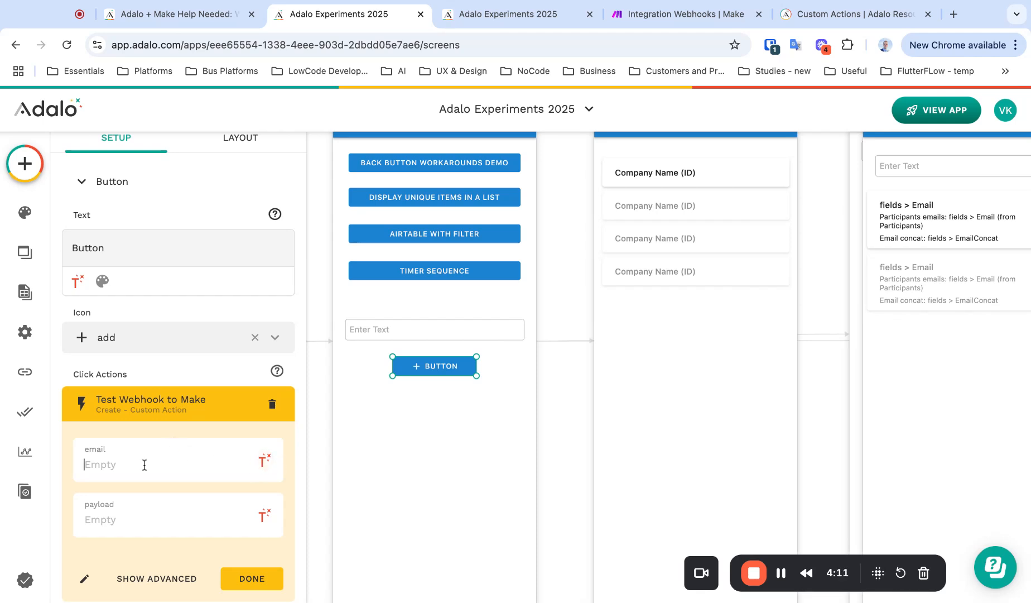
left_click(266, 467)
mouse_move(267, 144)
left_click(419, 174)
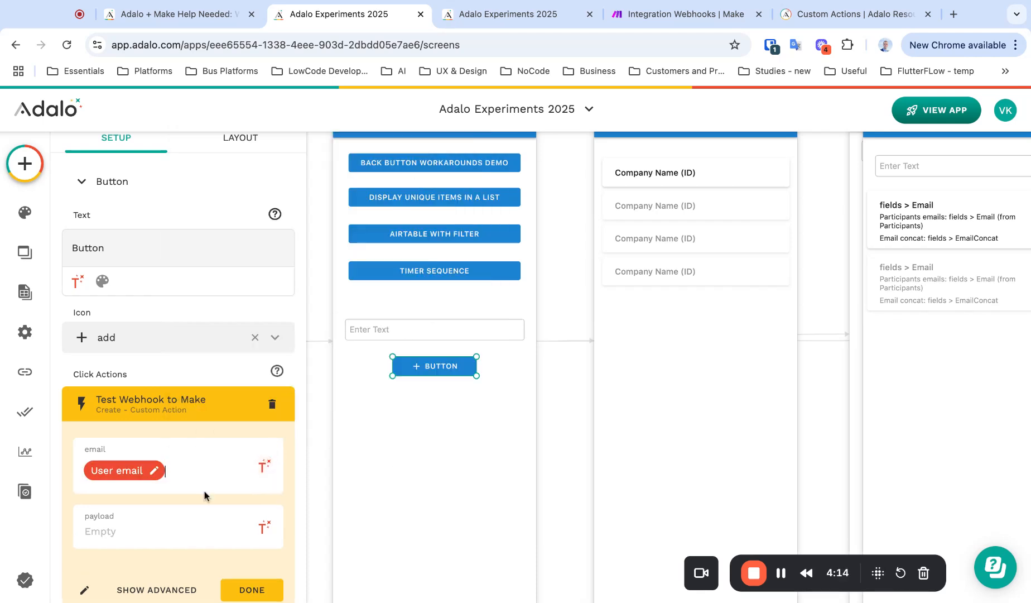
Set the payload to Other Components > Input 3 and finish the Test Webhook to Make action
left_click(266, 527)
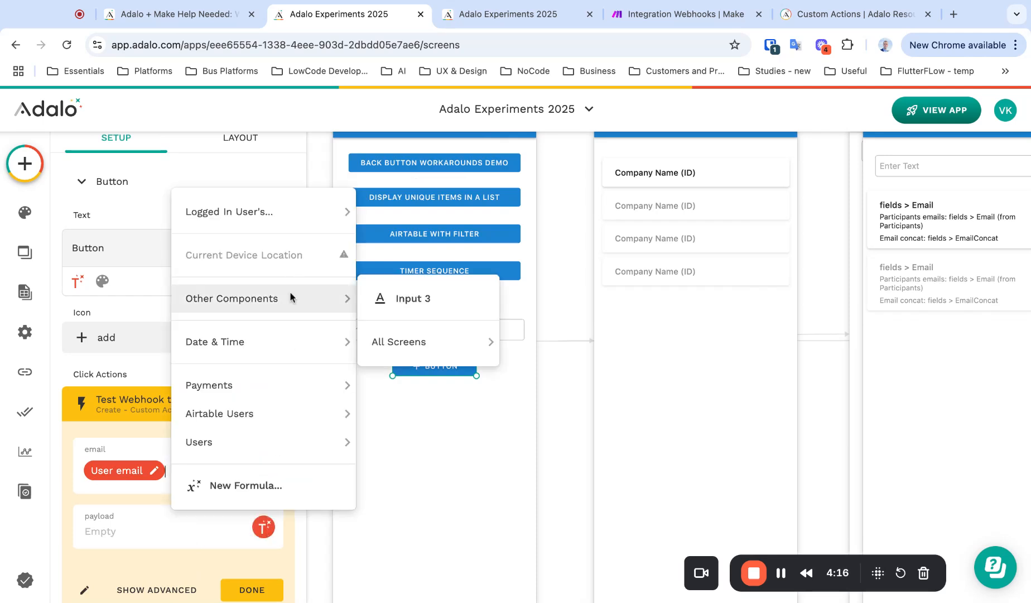
left_click(397, 302)
scroll(198, 541, "down", 3)
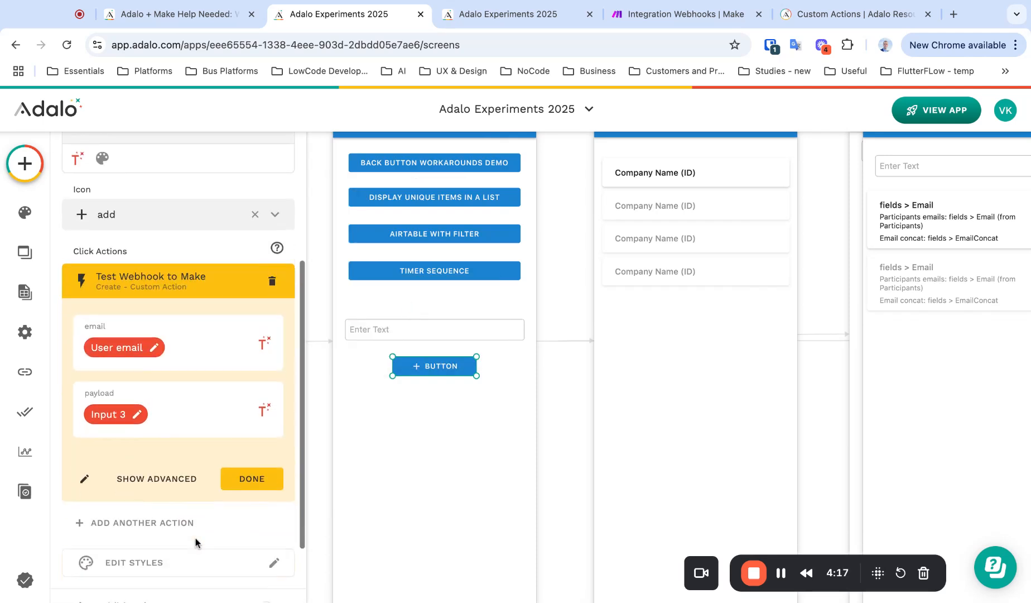
left_click(258, 487)
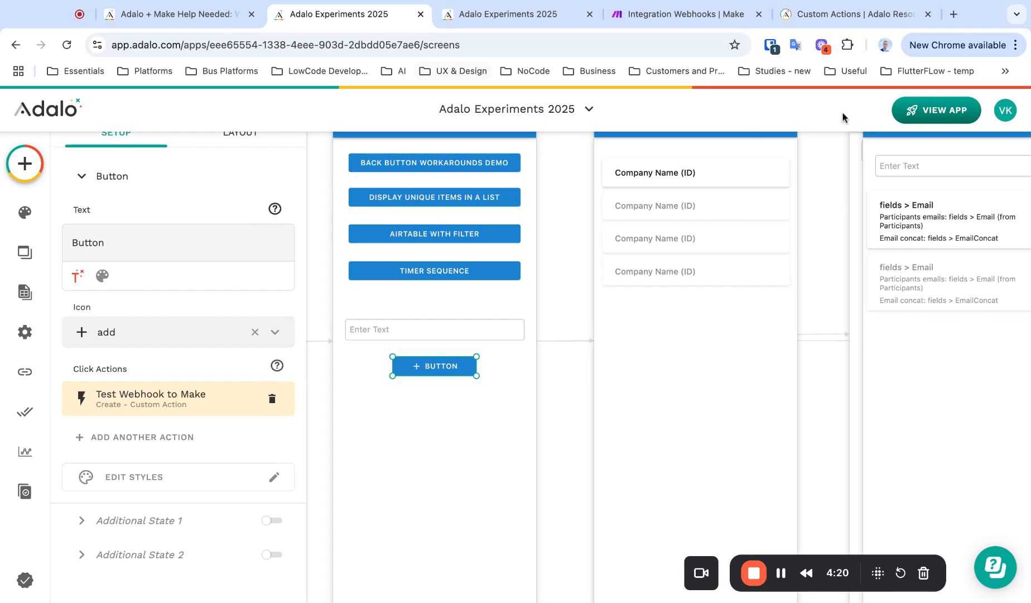
left_click(938, 111)
Reload the app preview, log in with the account's credentials to reach Home, then return to Make
left_click(518, 16)
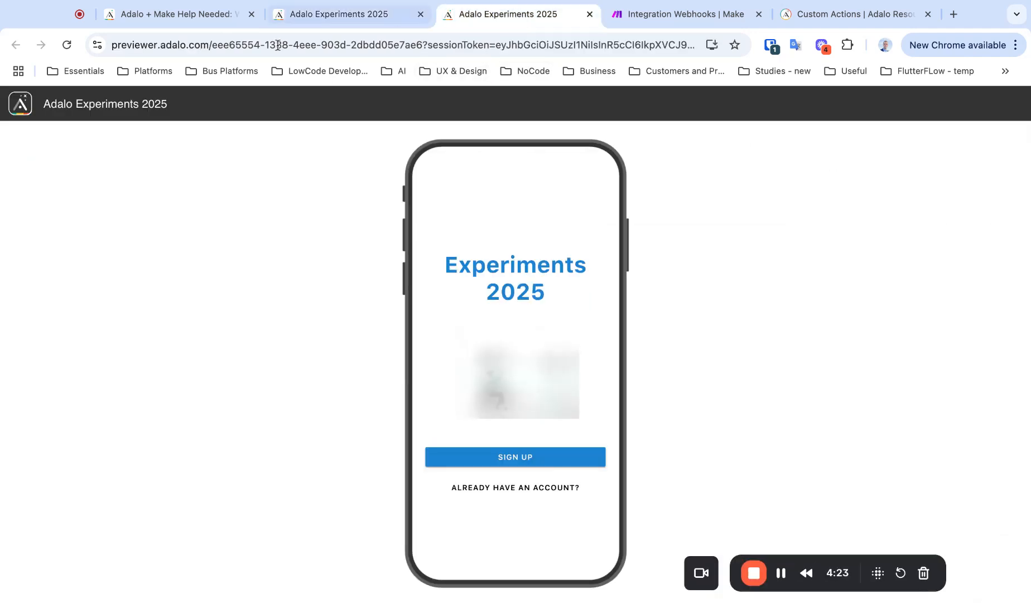
left_click(67, 45)
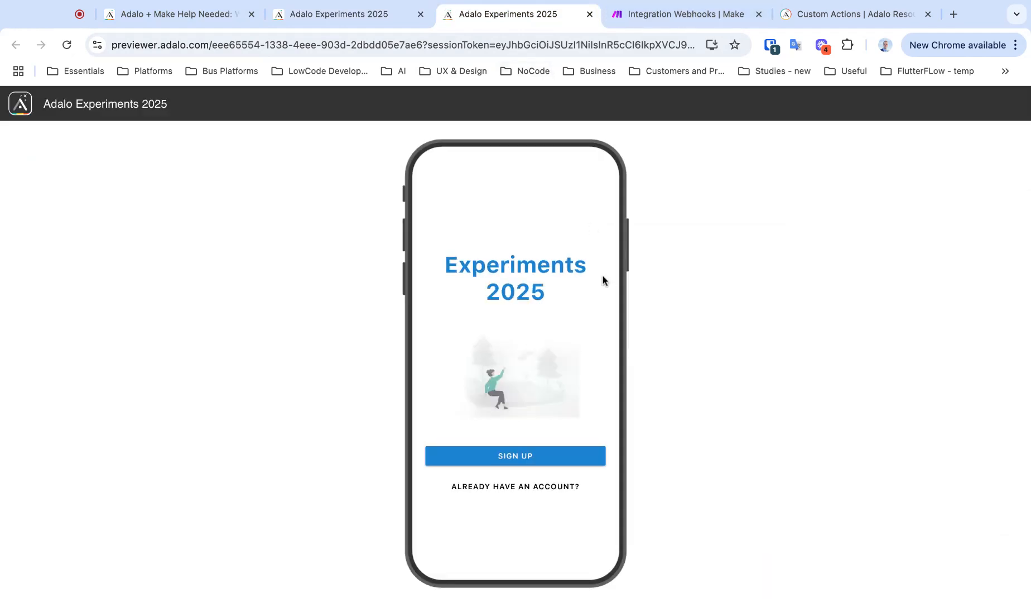
left_click(537, 494)
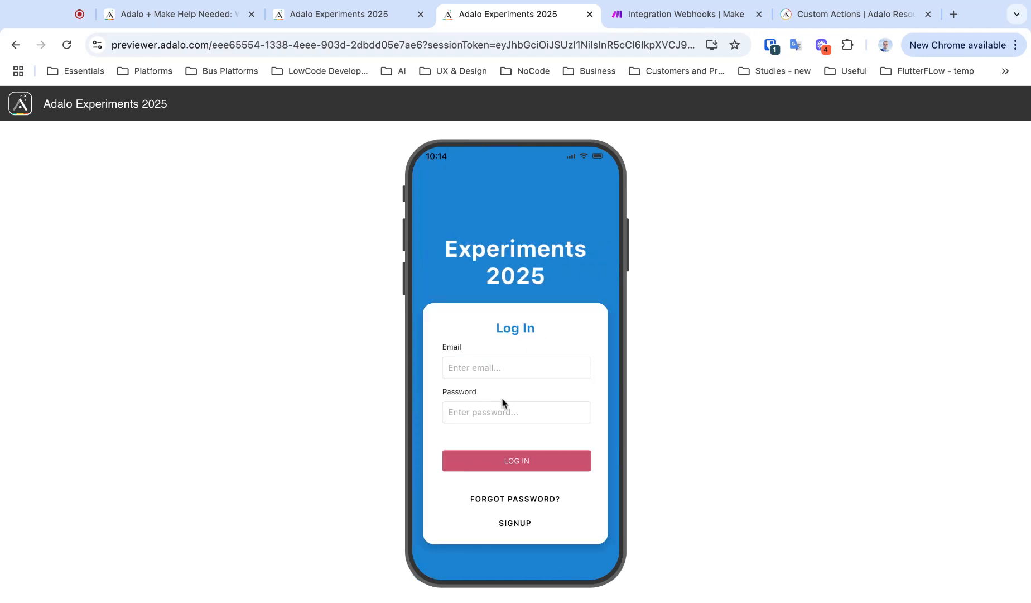
left_click(480, 467)
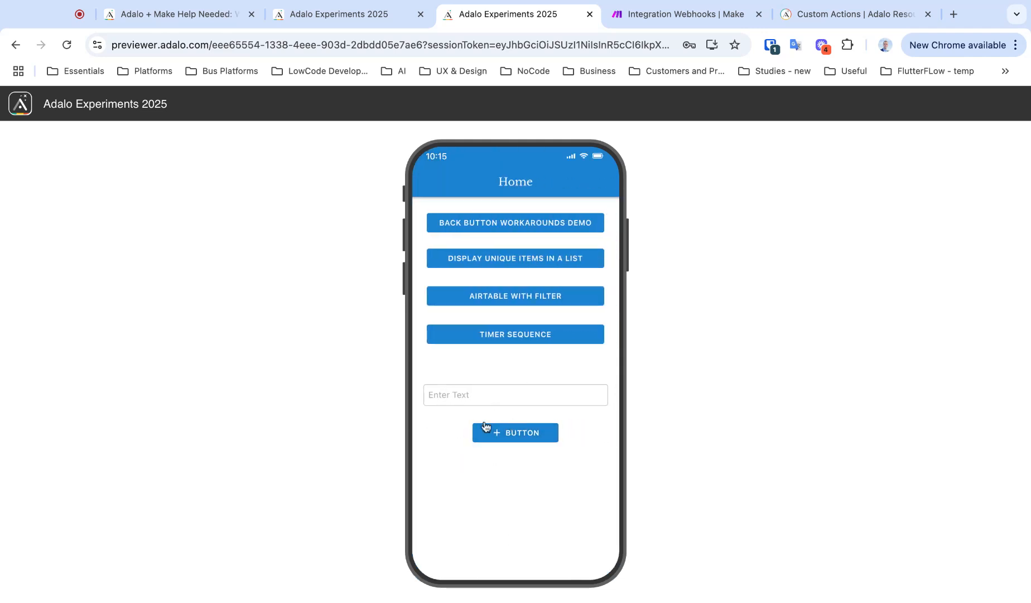
left_click(709, 20)
Run the Make scenario once, submit 'hello how are you' from the app preview, and check the bundle
left_click(405, 416)
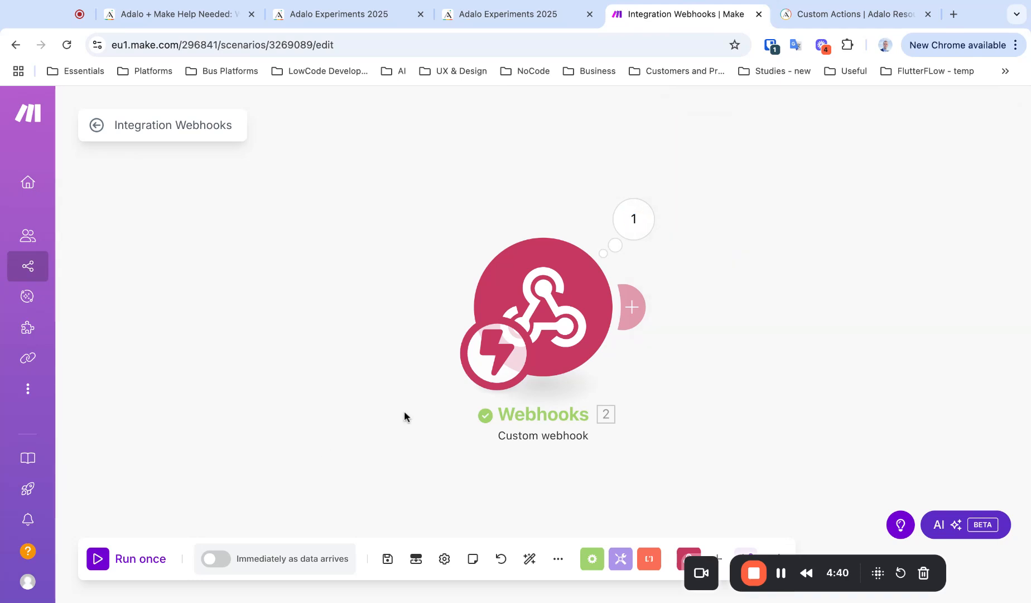
left_click(94, 563)
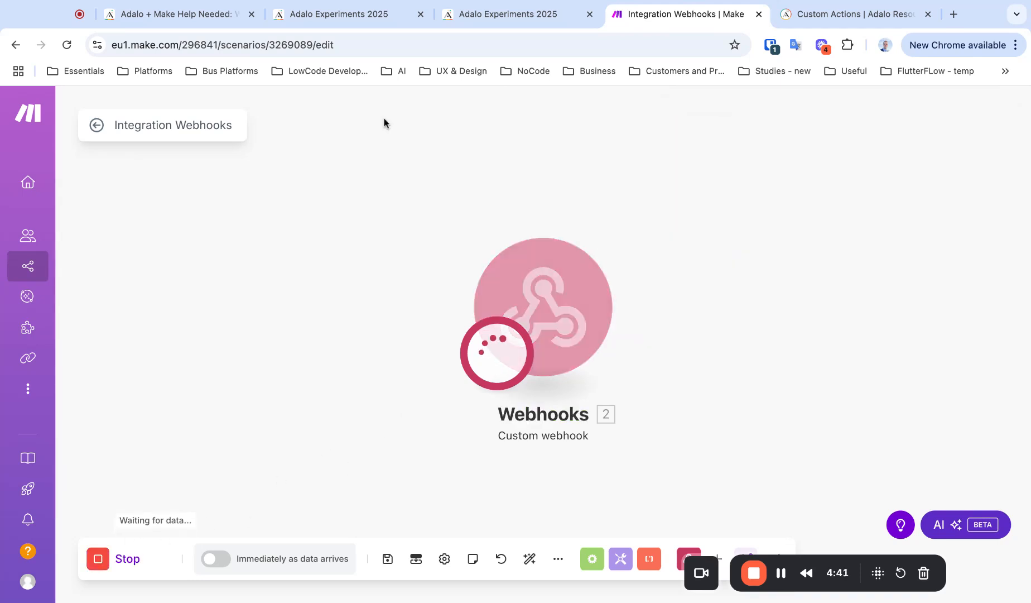
left_click(464, 4)
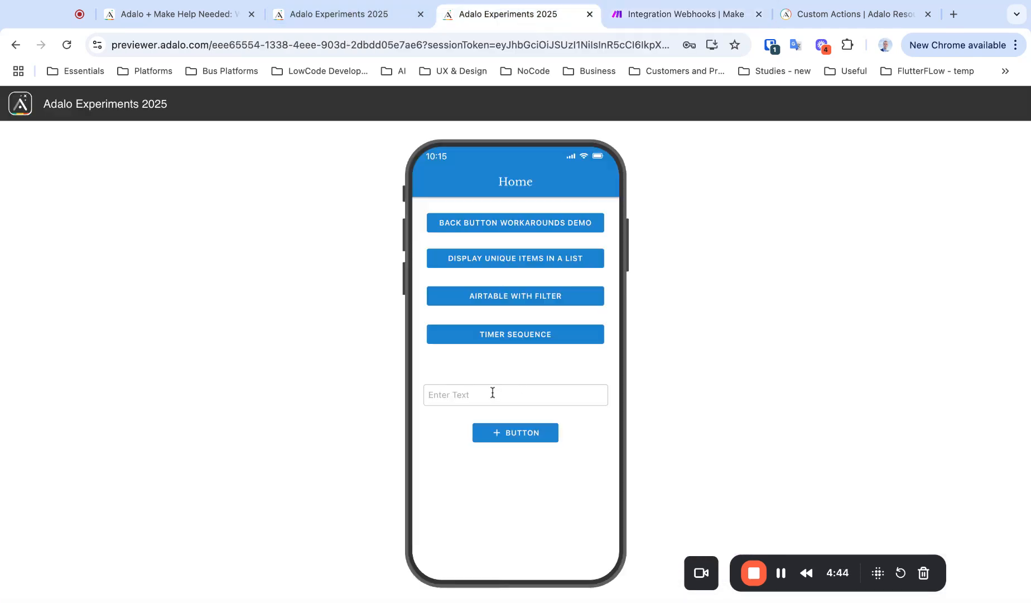
left_click(493, 393)
type("hello how are you")
left_click(511, 438)
left_click(639, 22)
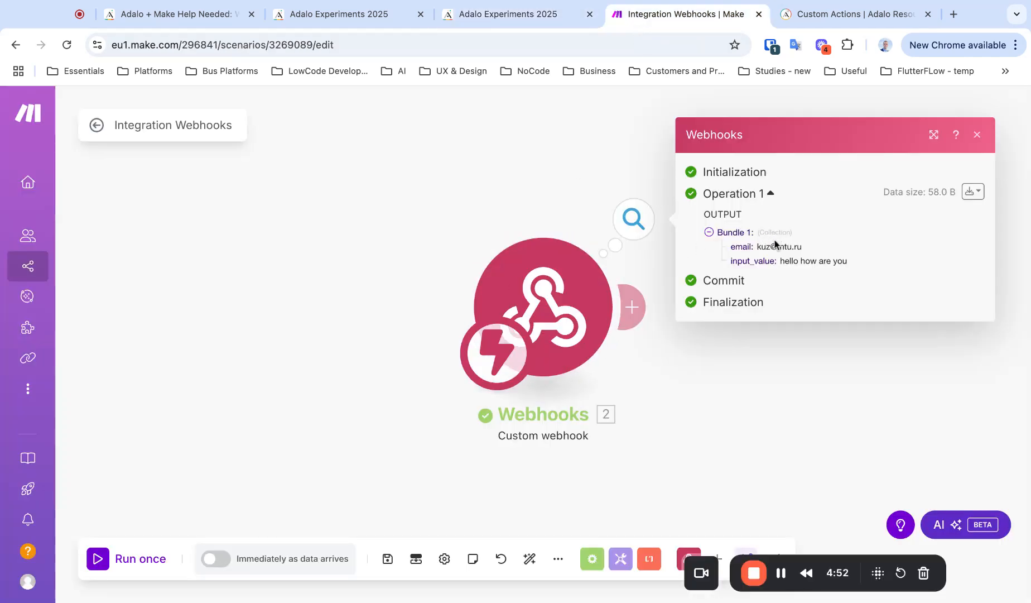